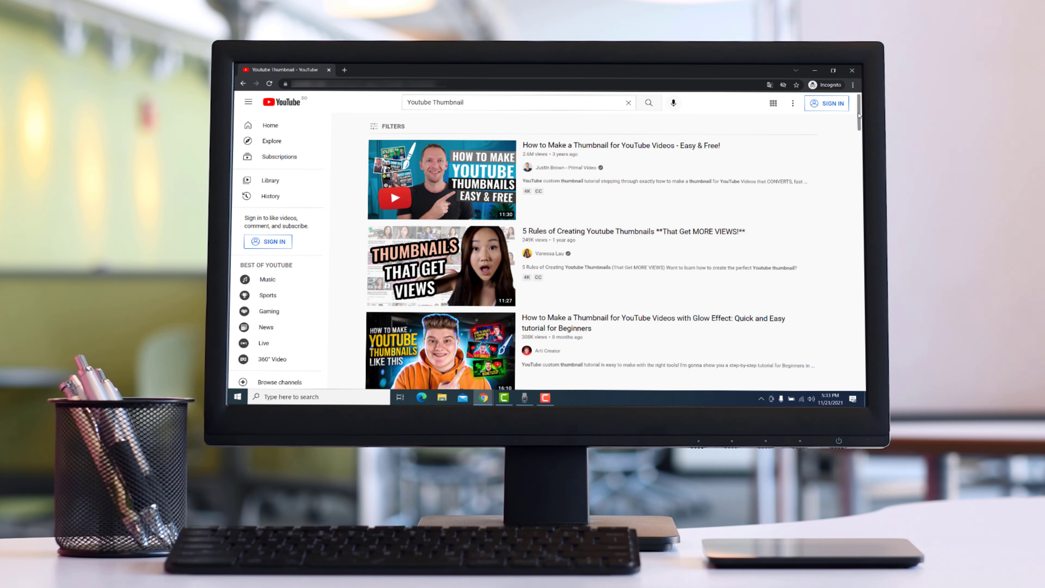
{"action": "left_click_drag", "start_coordinate": [858, 116], "coordinate": [860, 402]}
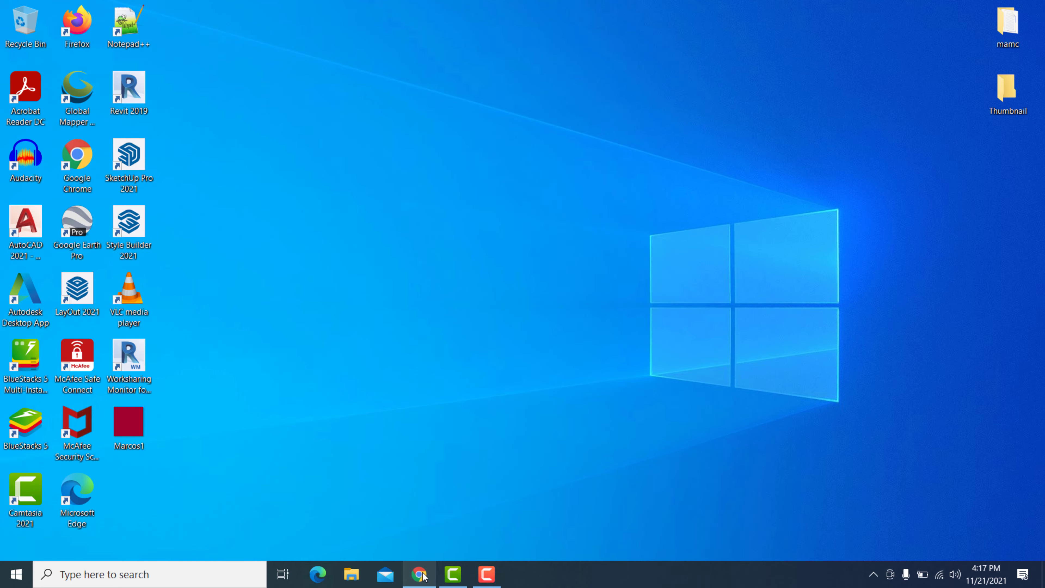
- Switch to Canva in Chrome and create a blank design of the type YouTube Thumbnail
{"action": "left_click", "coordinate": [419, 573]}
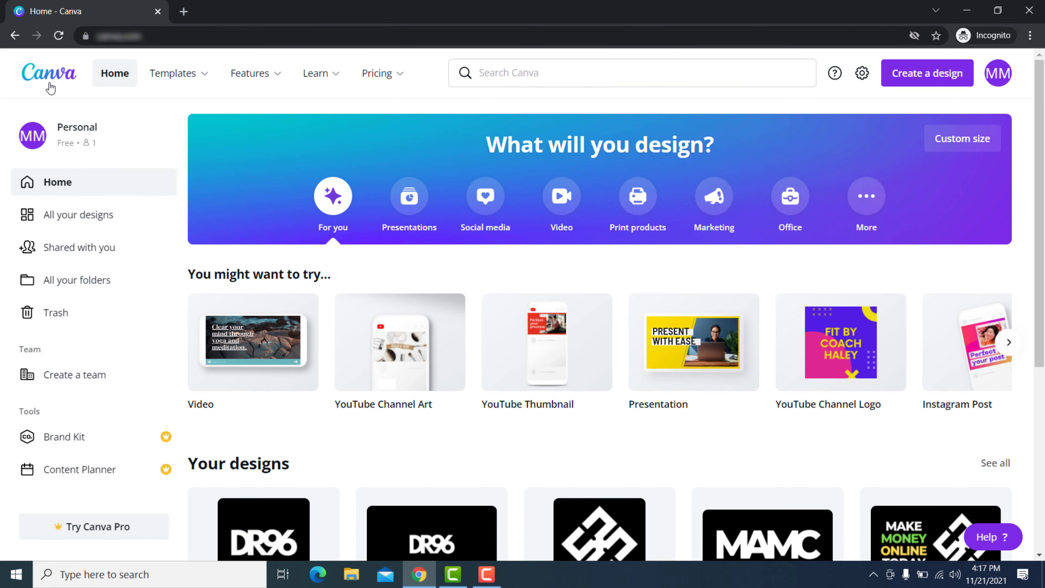
{"action": "scroll", "coordinate": [479, 436], "scroll_direction": "down", "scroll_amount": 5}
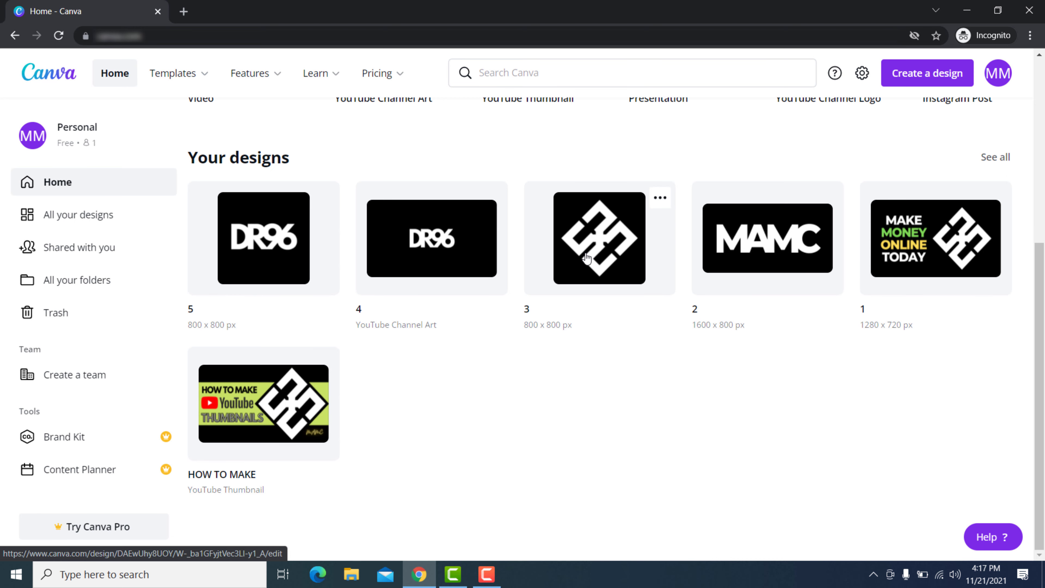
{"action": "scroll", "coordinate": [617, 348], "scroll_direction": "up", "scroll_amount": 5}
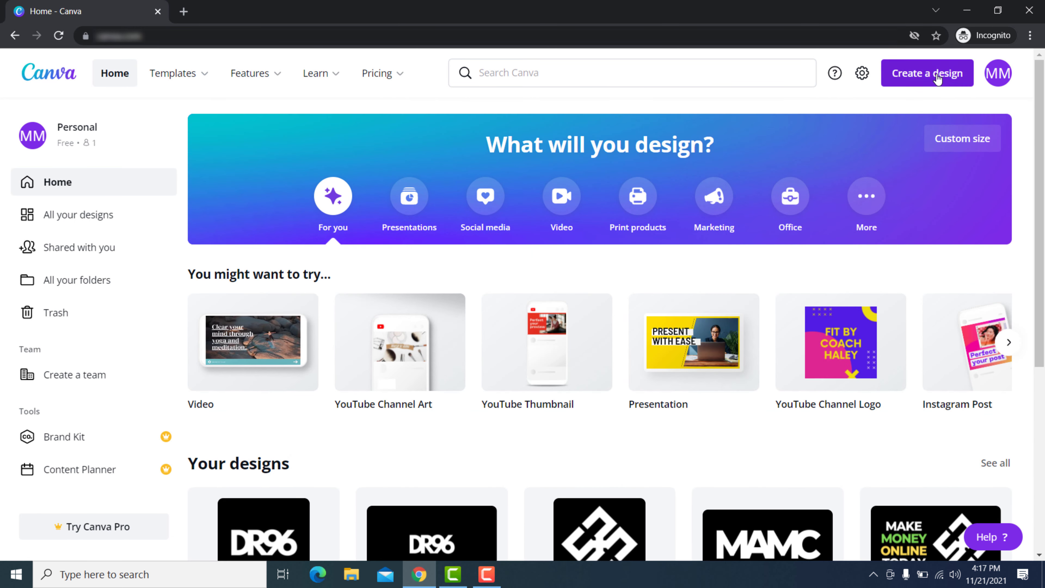
{"action": "left_click", "coordinate": [927, 73]}
{"action": "type", "text": "youtube thumbnail"}
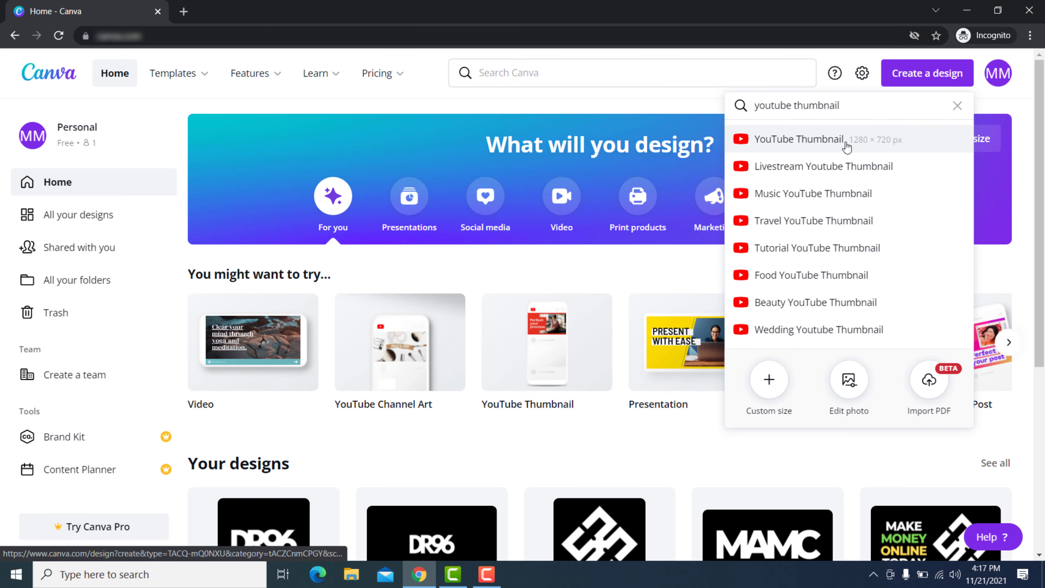
{"action": "left_click", "coordinate": [862, 146]}
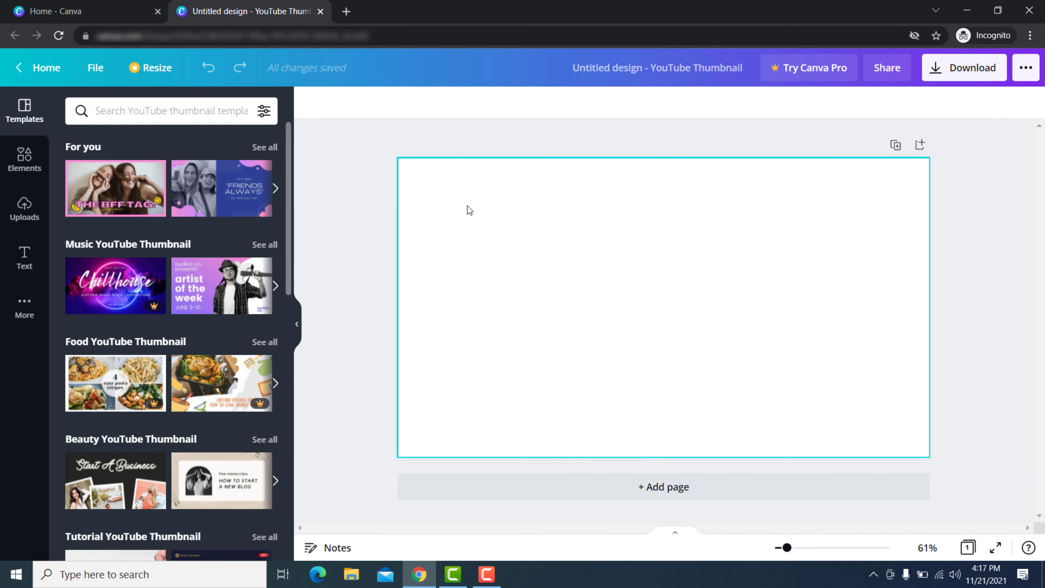
- Set the blank page's background colour to black
{"action": "left_click", "coordinate": [466, 205]}
{"action": "left_click", "coordinate": [309, 103]}
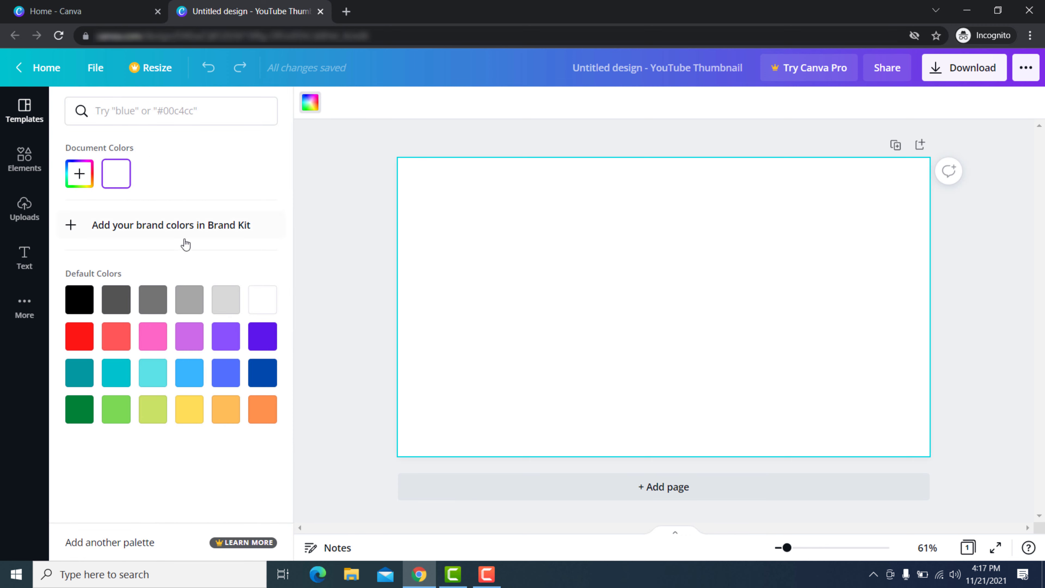
{"action": "left_click", "coordinate": [88, 306]}
{"action": "left_click", "coordinate": [361, 226]}
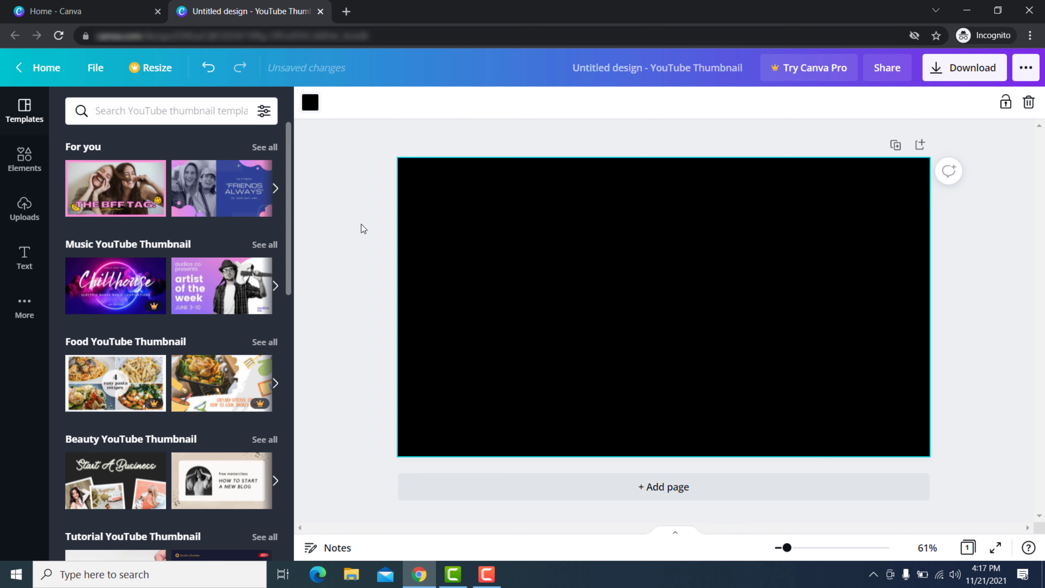
- Open the saved 800 x 800 px design named 3 and copy all the pieces of its logo
{"action": "left_click", "coordinate": [29, 69]}
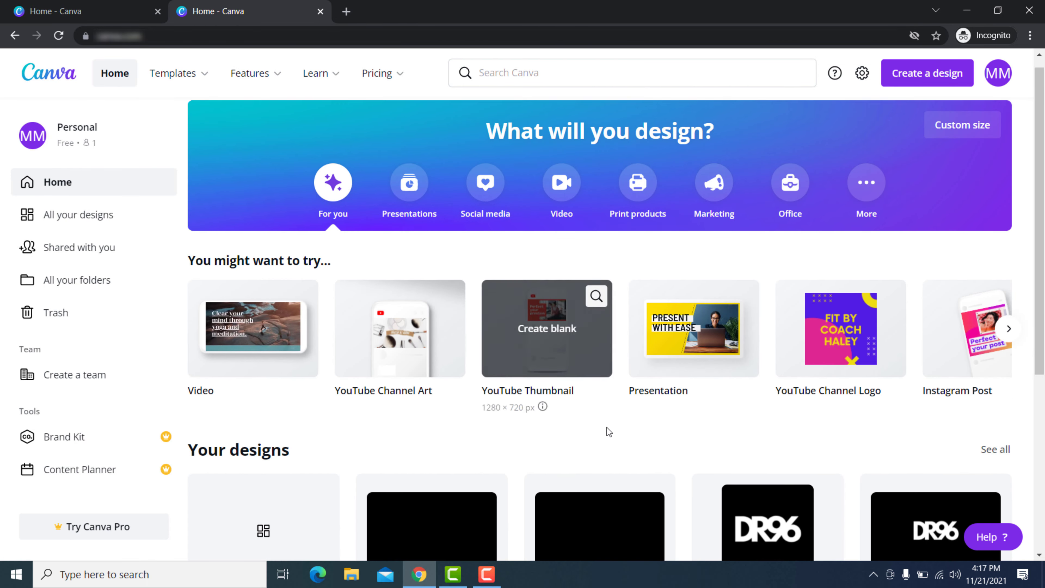
{"action": "scroll", "coordinate": [606, 428], "scroll_direction": "down", "scroll_amount": 8}
{"action": "left_click", "coordinate": [273, 409]}
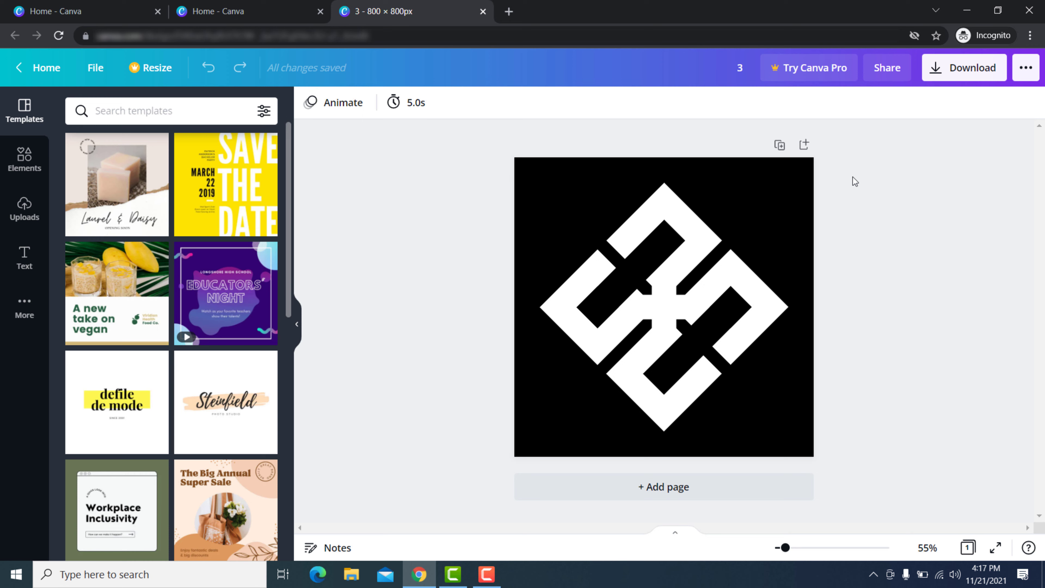
{"action": "left_click_drag", "start_coordinate": [854, 181], "coordinate": [478, 453]}
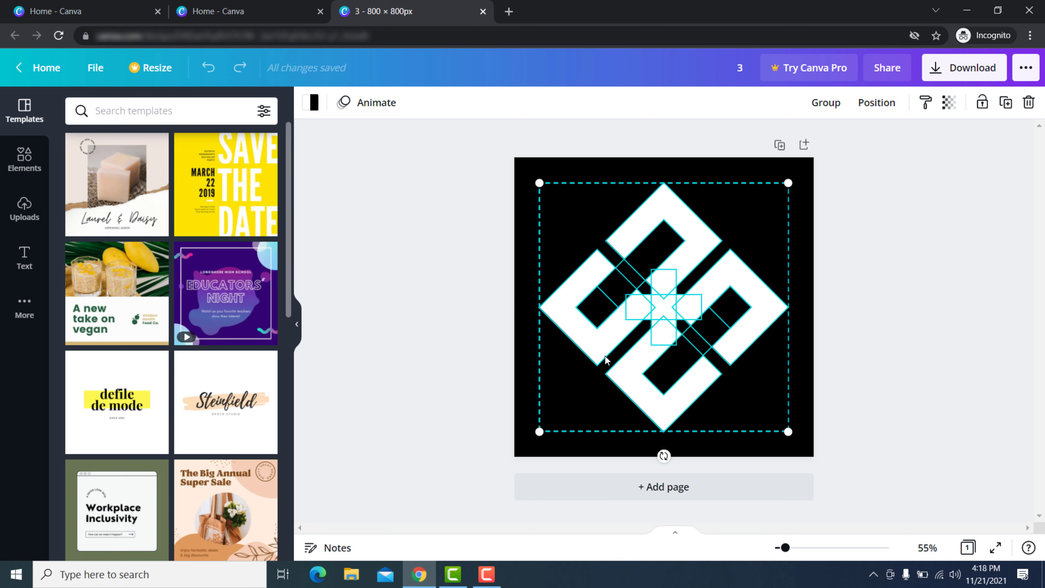
{"action": "right_click", "coordinate": [607, 362]}
{"action": "left_click", "coordinate": [652, 298]}
- Return to the saved designs and open the first unnamed black YouTube Thumbnail design
{"action": "left_click", "coordinate": [46, 67]}
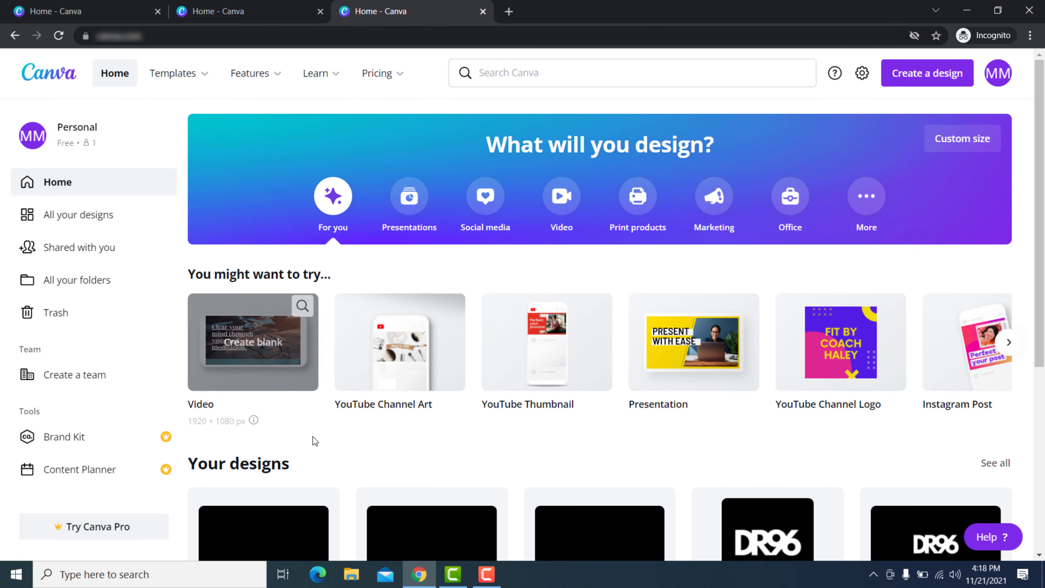
{"action": "scroll", "coordinate": [232, 330], "scroll_direction": "down", "scroll_amount": 5}
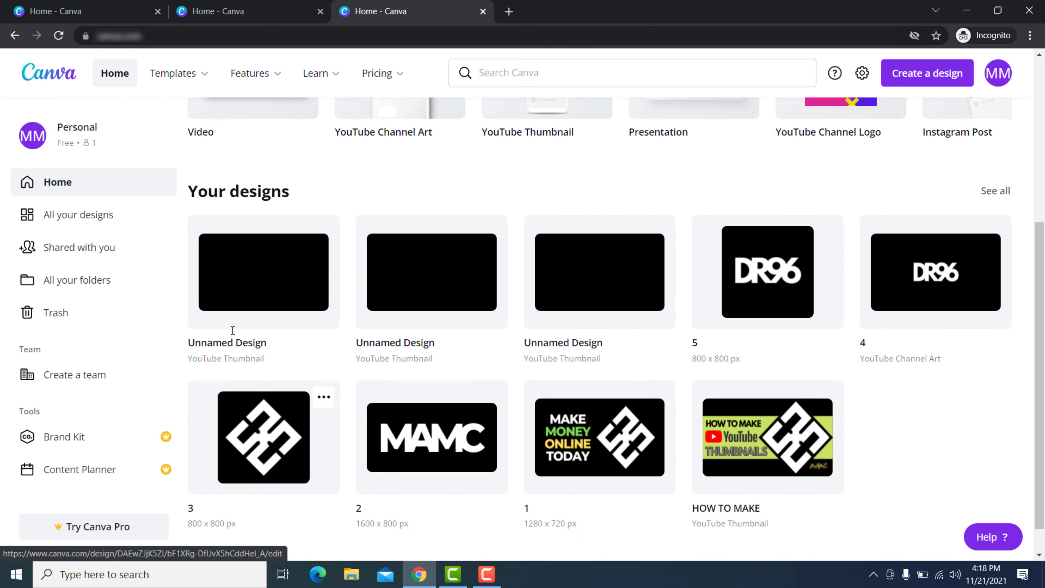
{"action": "left_click", "coordinate": [254, 288]}
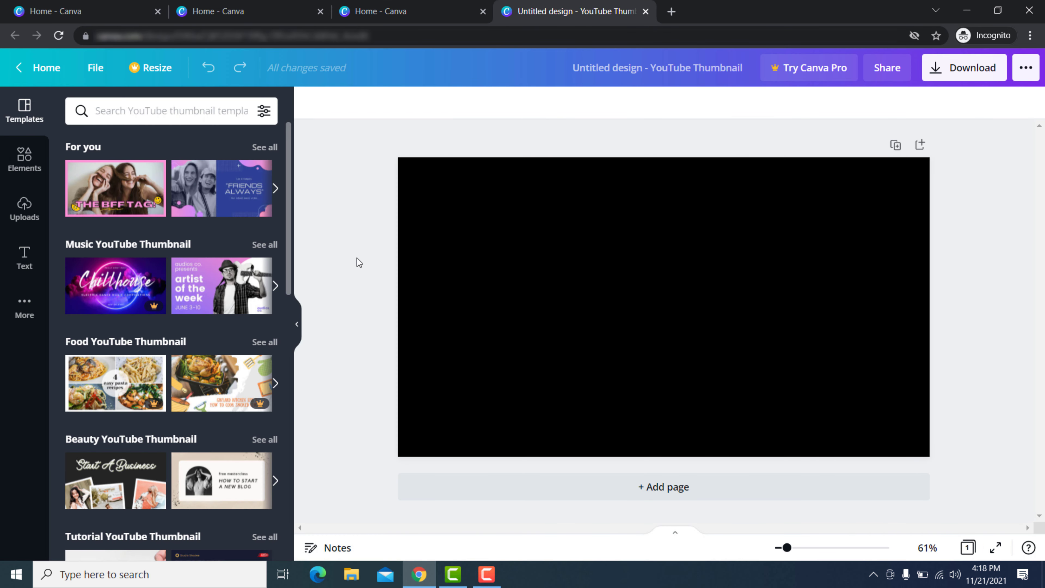
- Paste the copied logo into the thumbnail, allowing clipboard access, and place it on the right half of the page
{"action": "right_click", "coordinate": [518, 250]}
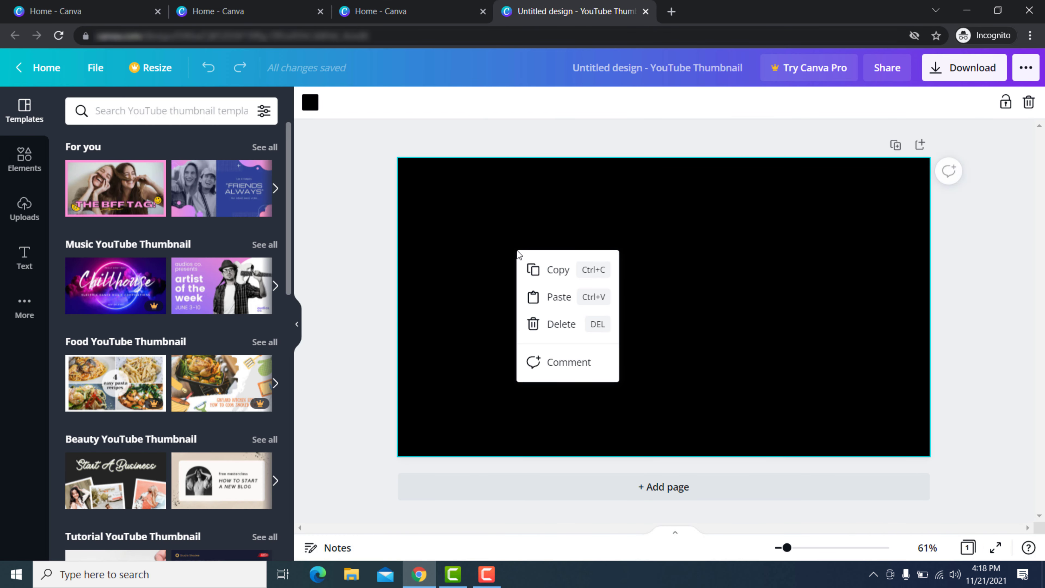
{"action": "left_click", "coordinate": [545, 303]}
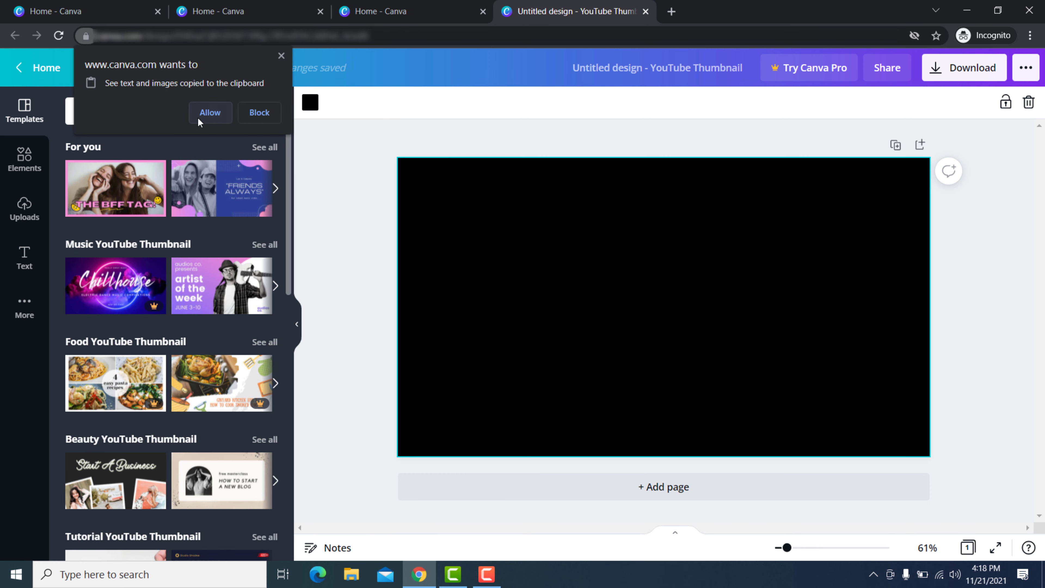
{"action": "left_click", "coordinate": [209, 112]}
{"action": "left_click_drag", "start_coordinate": [498, 341], "coordinate": [736, 355]}
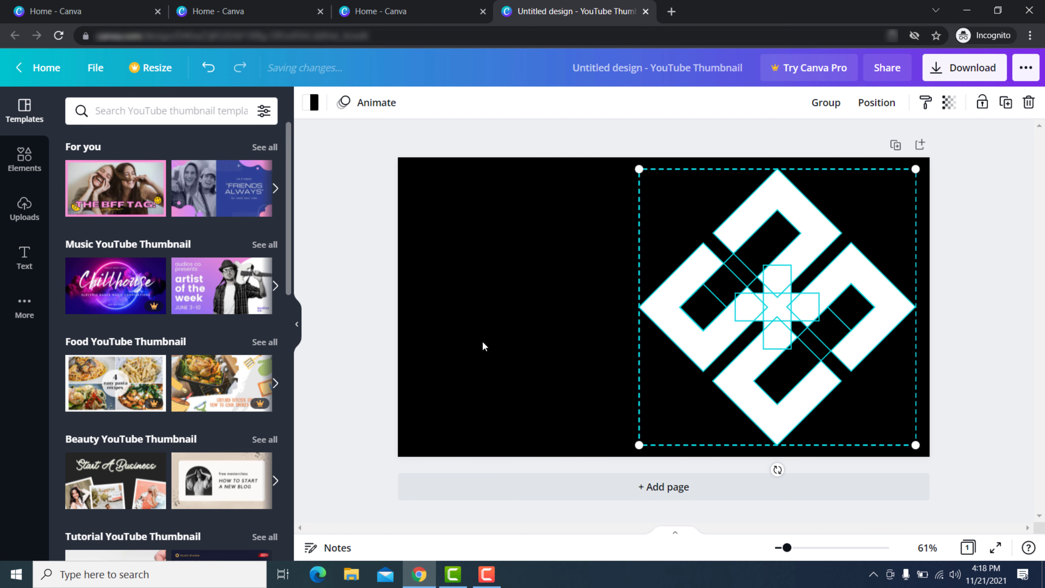
{"action": "left_click", "coordinate": [368, 335]}
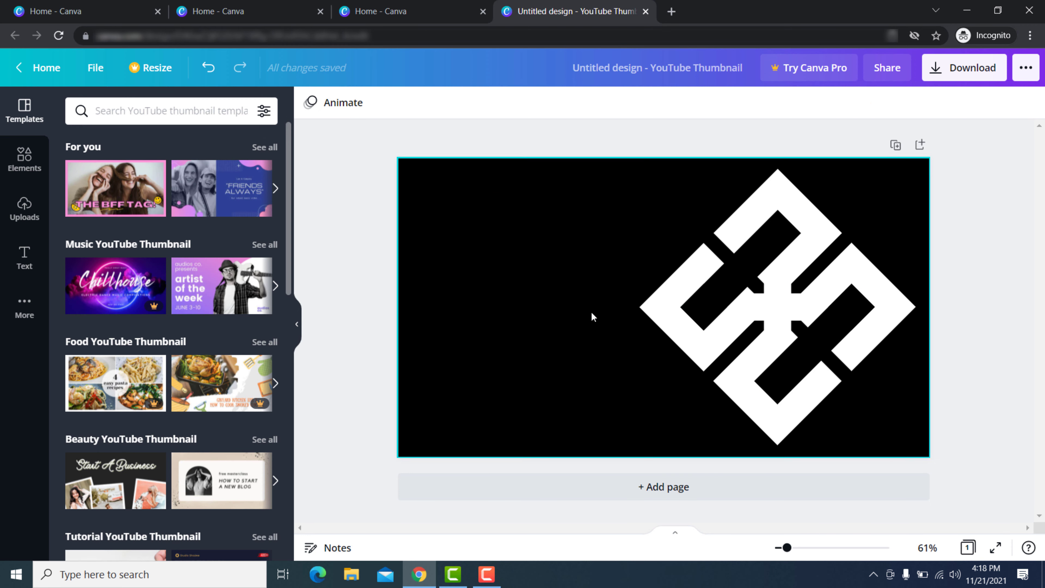
- Add a square shape at the page's left edge and stretch it into a band across the full page width
{"action": "left_click", "coordinate": [18, 164]}
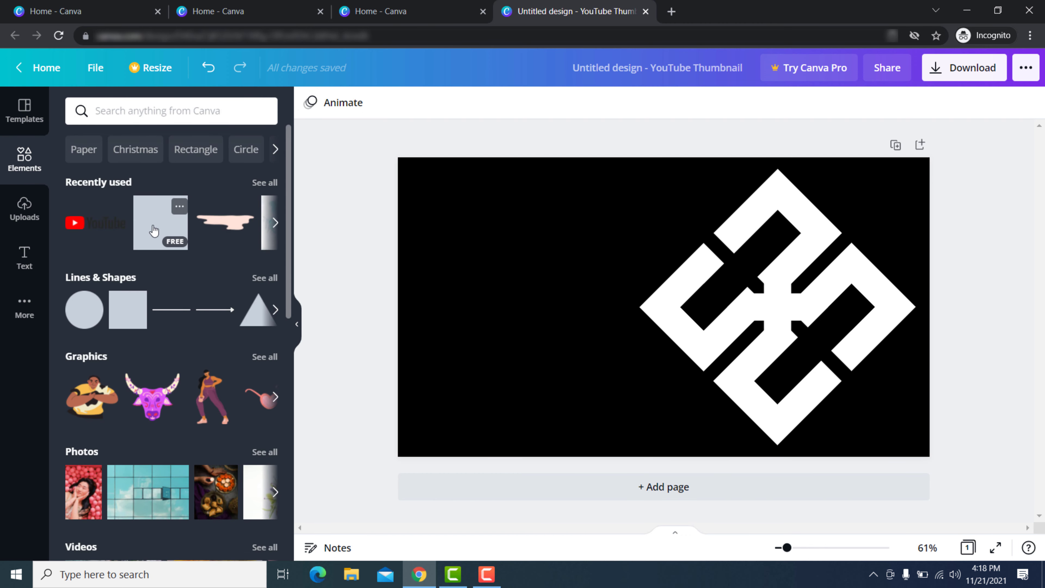
{"action": "left_click", "coordinate": [154, 230]}
{"action": "left_click_drag", "start_coordinate": [624, 292], "coordinate": [461, 299]}
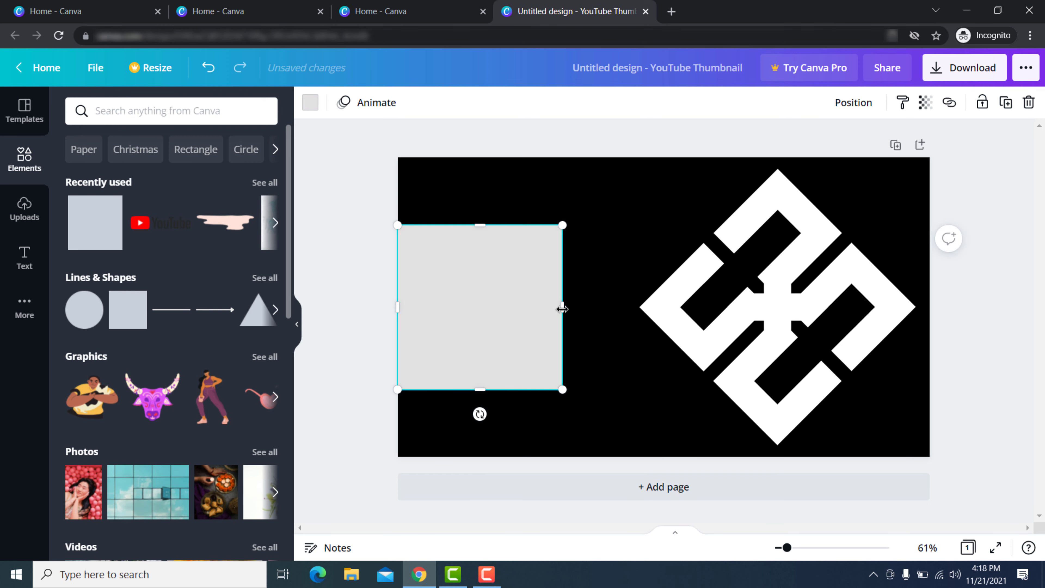
{"action": "left_click_drag", "start_coordinate": [563, 308], "coordinate": [929, 301]}
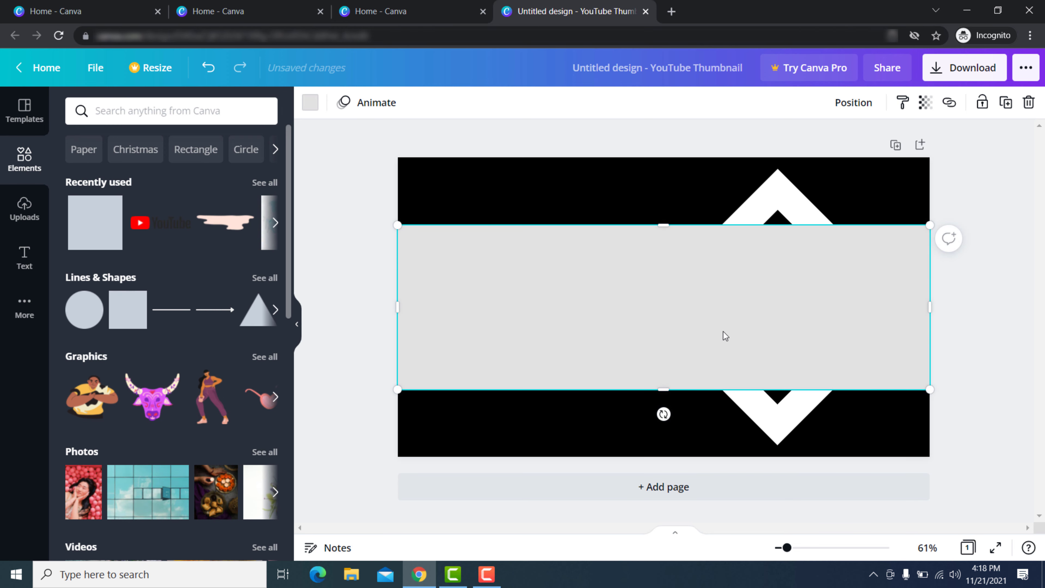
- Send the full-width grey band to the back, behind the logo
{"action": "right_click", "coordinate": [538, 295]}
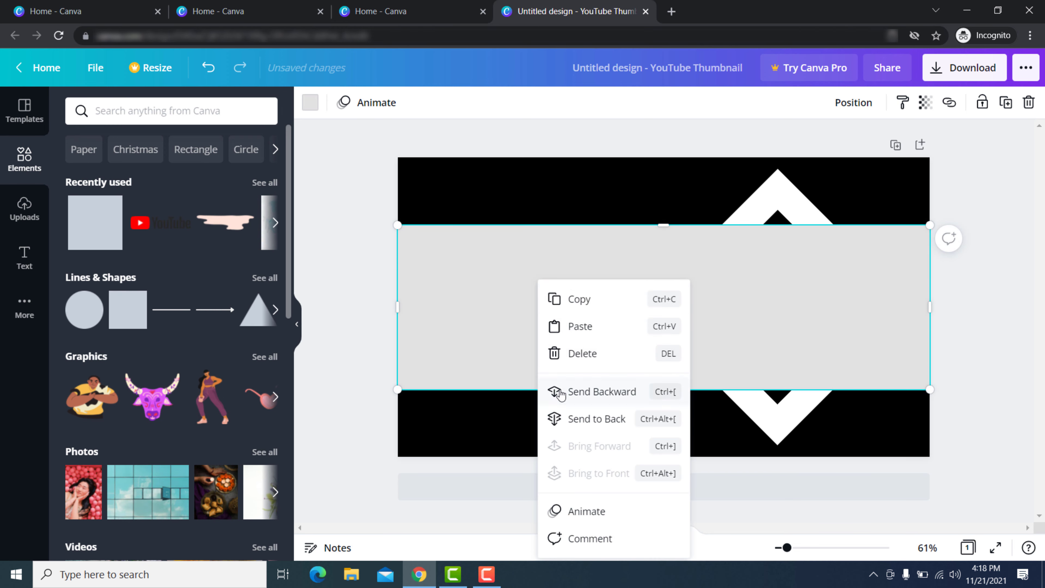
{"action": "left_click", "coordinate": [593, 423]}
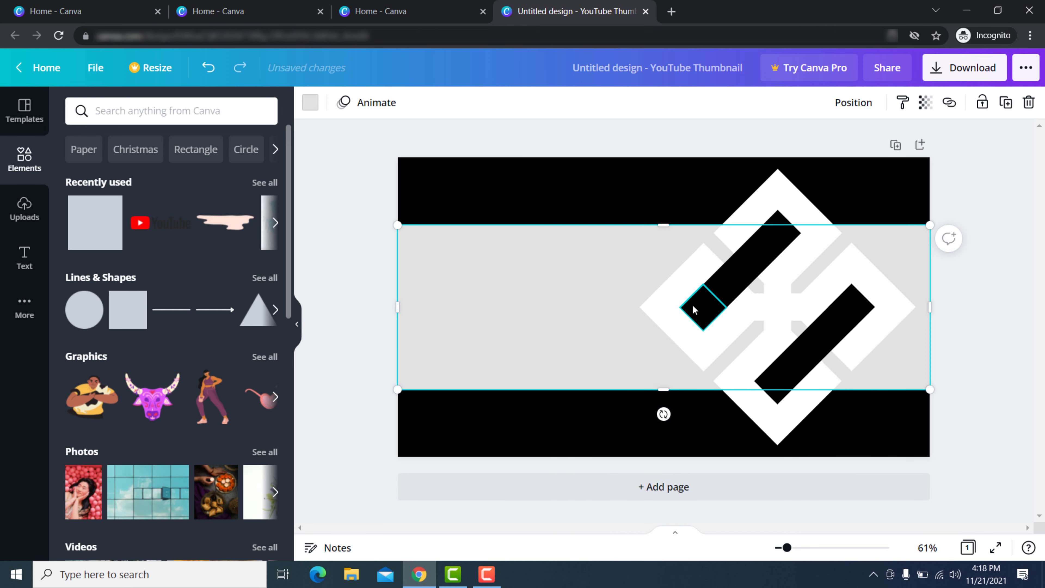
{"action": "left_click", "coordinate": [357, 262]}
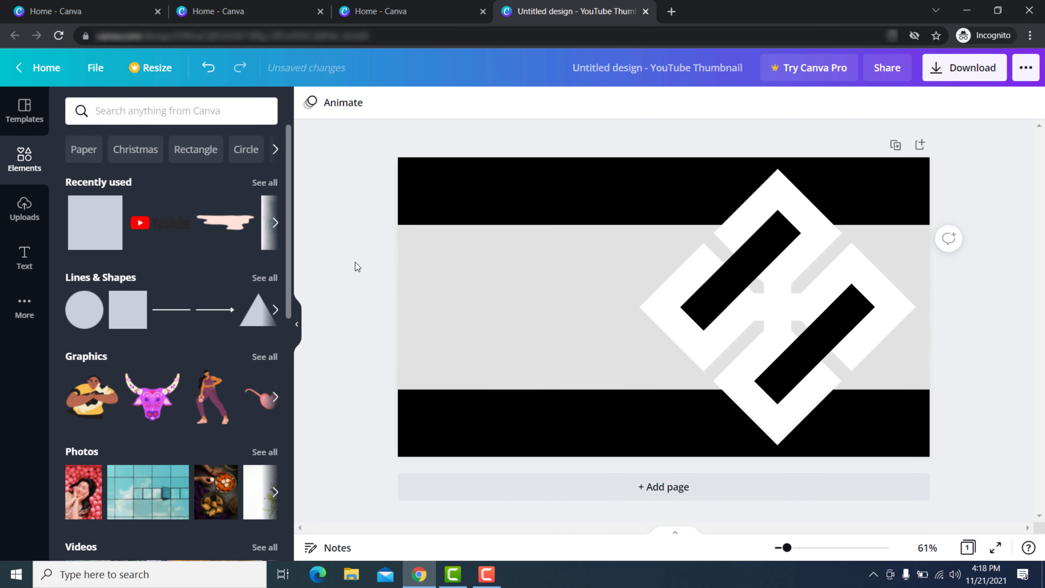
- Add a second square, rotate it into a diamond, and position and size it slightly larger than the logo
{"action": "left_click", "coordinate": [103, 233]}
{"action": "left_click_drag", "start_coordinate": [662, 414], "coordinate": [742, 388]}
{"action": "left_click_drag", "start_coordinate": [692, 333], "coordinate": [796, 305]}
{"action": "left_click_drag", "start_coordinate": [777, 400], "coordinate": [788, 370]}
- Send the grey diamond backward repeatedly until it sits behind all logo pieces but in front of the full-width band
{"action": "right_click", "coordinate": [814, 344]}
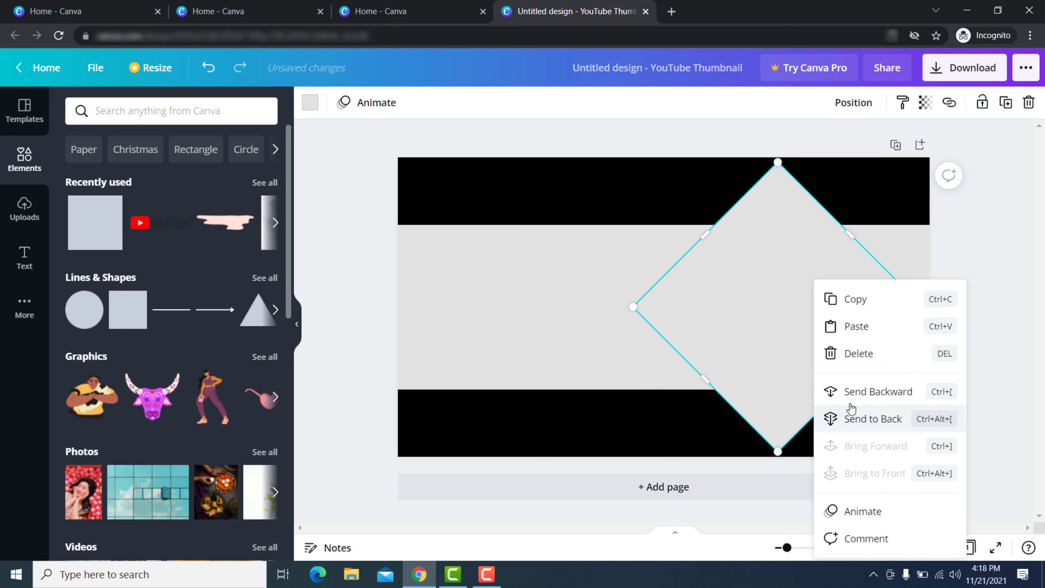
{"action": "left_click", "coordinate": [861, 393]}
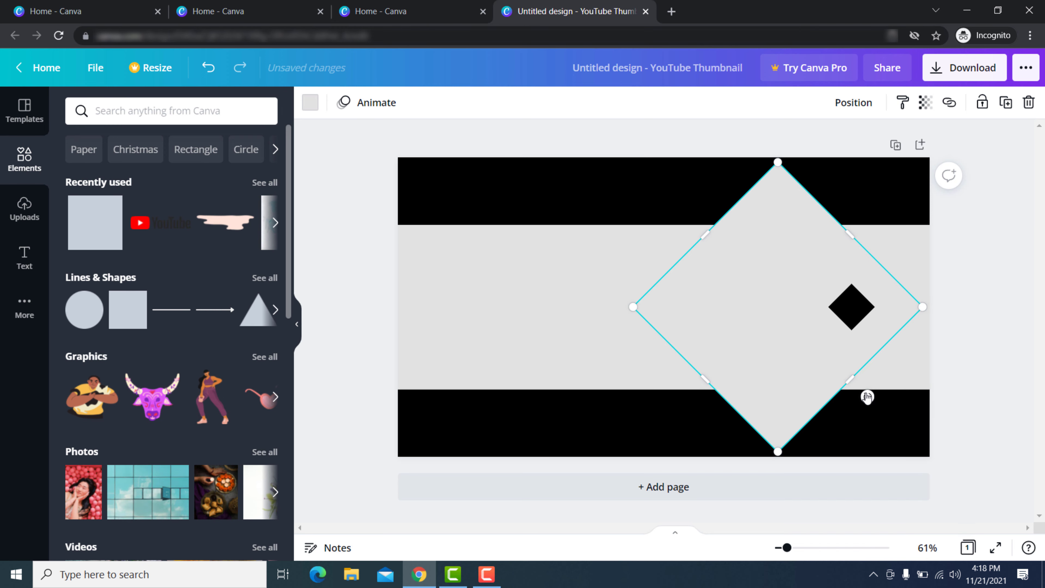
{"action": "right_click", "coordinate": [744, 270]}
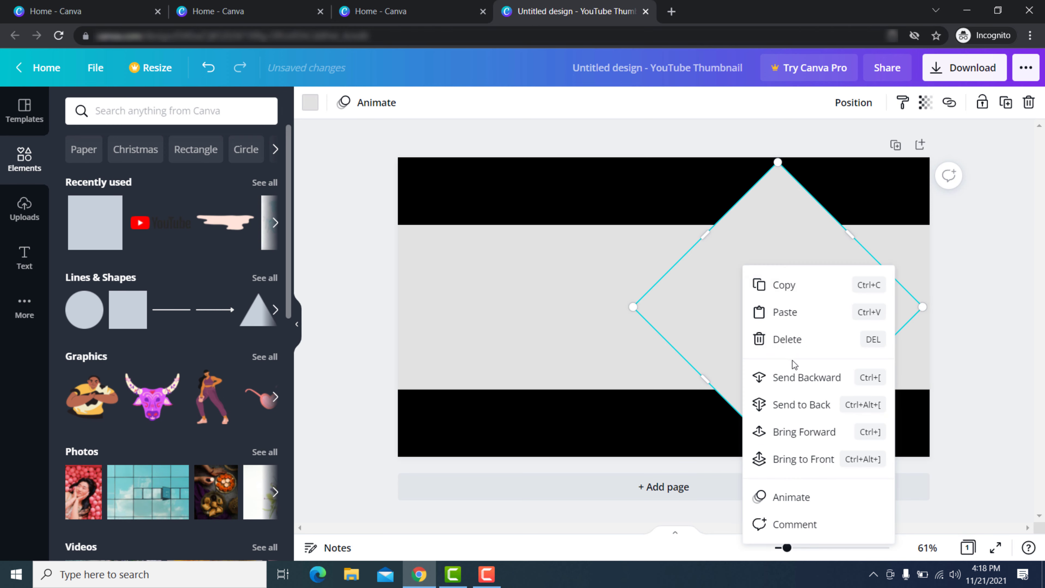
{"action": "left_click", "coordinate": [799, 380]}
{"action": "right_click", "coordinate": [762, 282]}
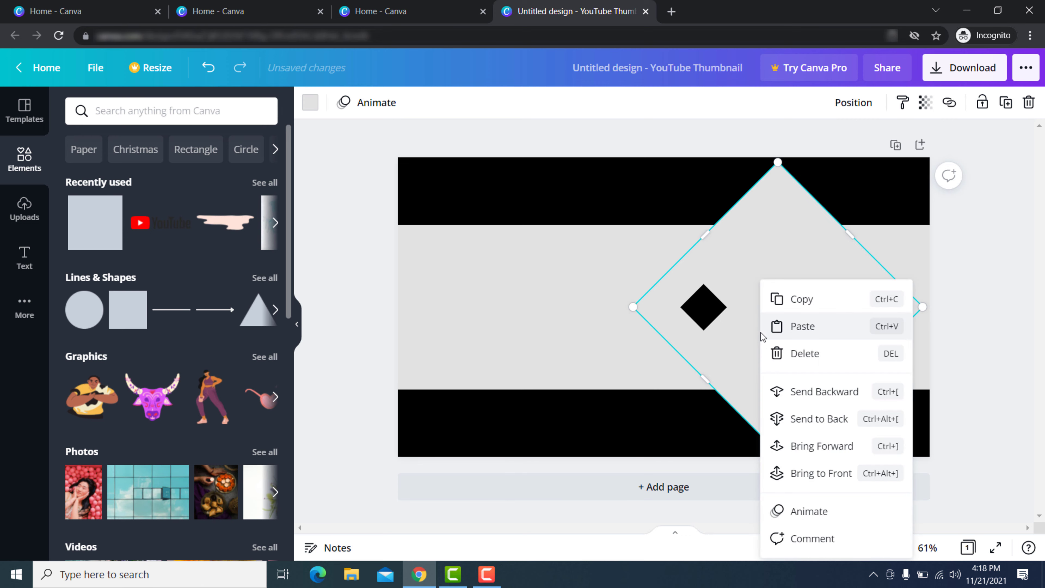
{"action": "left_click", "coordinate": [823, 394]}
{"action": "right_click", "coordinate": [775, 370]}
{"action": "left_click", "coordinate": [822, 395]}
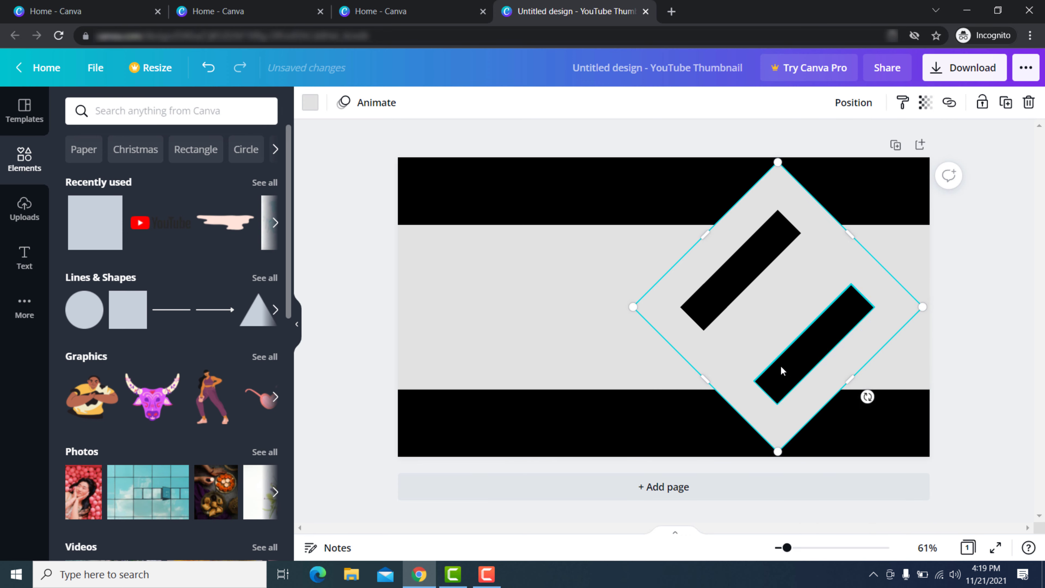
{"action": "right_click", "coordinate": [763, 348]}
{"action": "left_click", "coordinate": [819, 394]}
{"action": "right_click", "coordinate": [724, 358]}
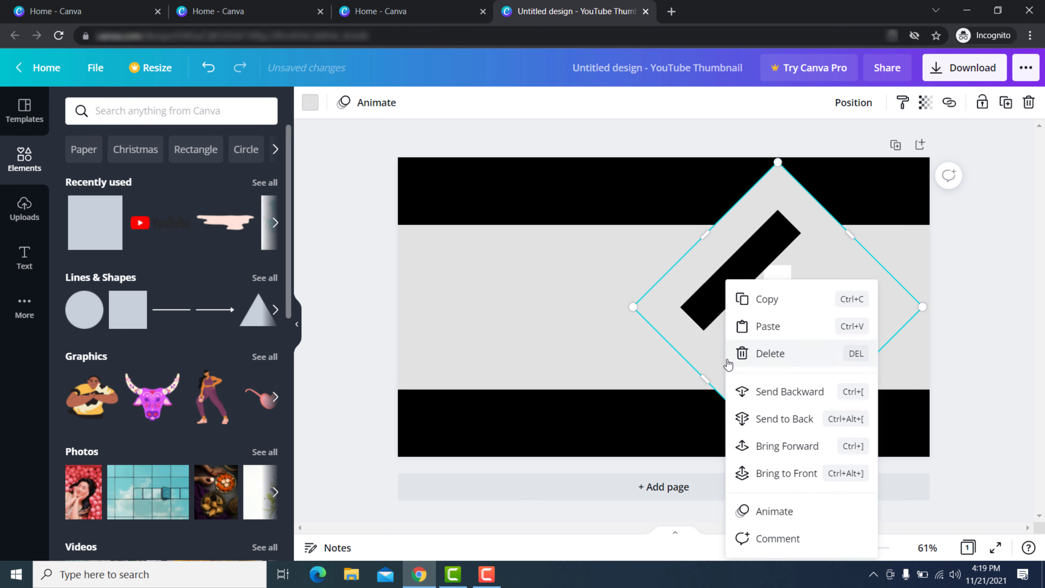
{"action": "left_click", "coordinate": [772, 391]}
{"action": "right_click", "coordinate": [720, 363]}
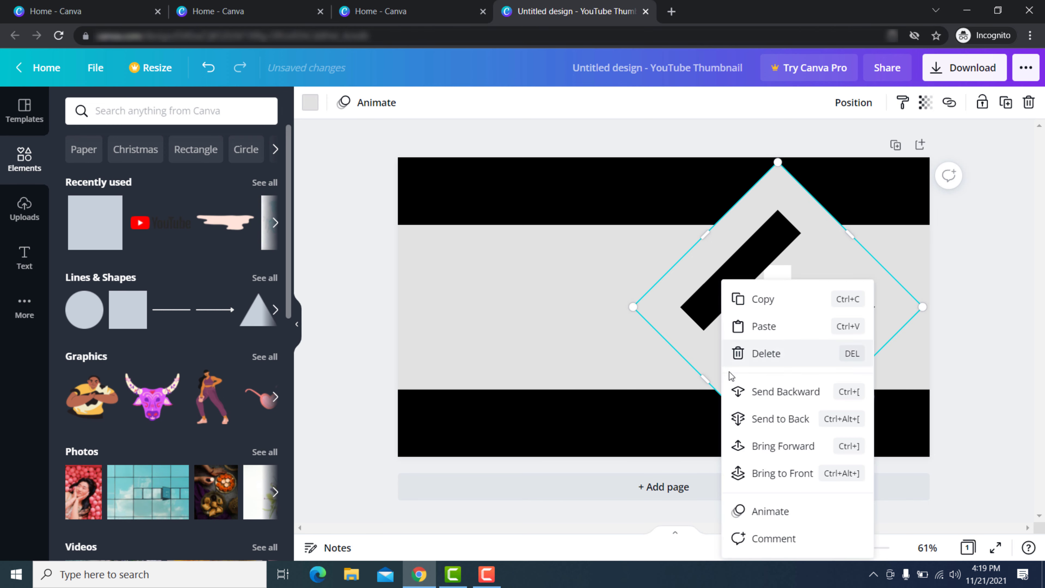
{"action": "left_click", "coordinate": [773, 391]}
{"action": "right_click", "coordinate": [714, 358]}
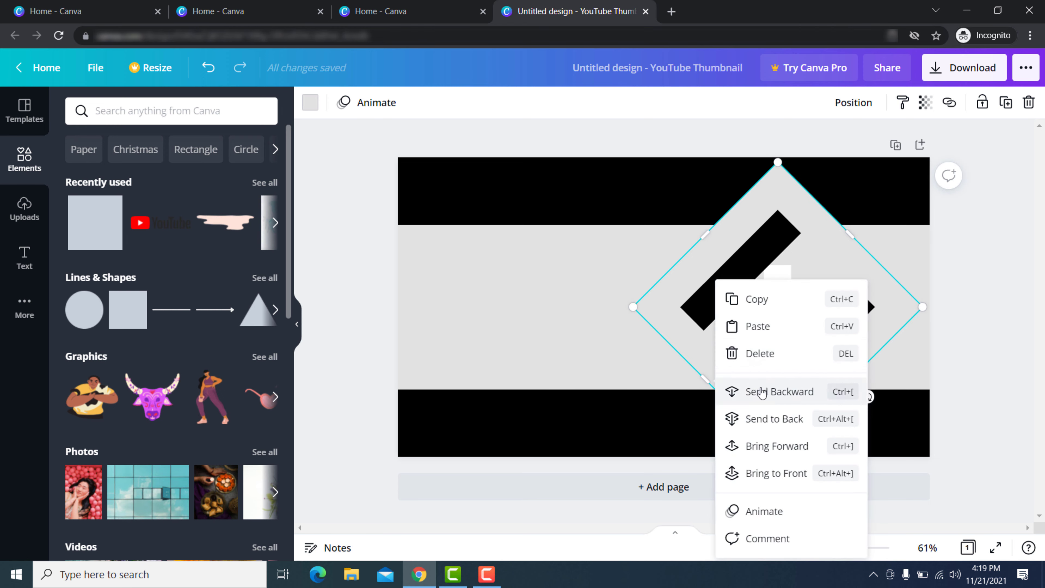
{"action": "left_click", "coordinate": [746, 394]}
{"action": "right_click", "coordinate": [717, 362]}
{"action": "left_click", "coordinate": [745, 393]}
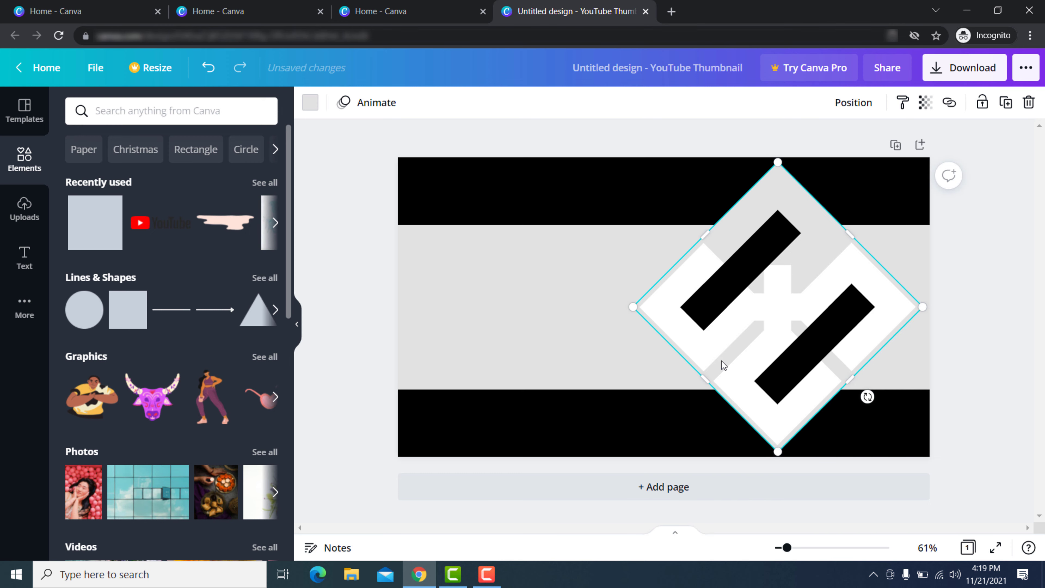
{"action": "right_click", "coordinate": [720, 363]}
{"action": "left_click", "coordinate": [764, 391]}
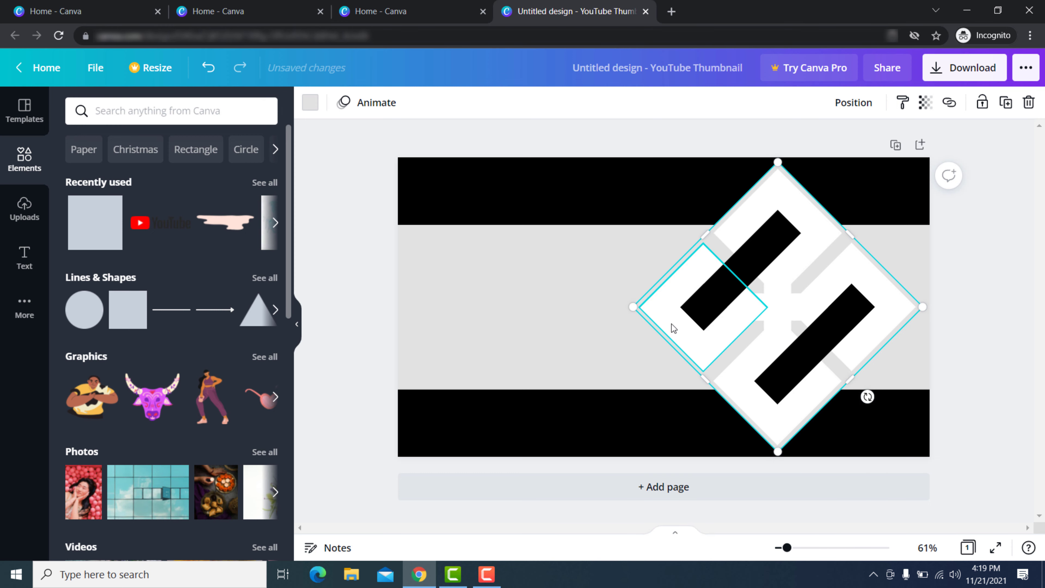
- Change the colour of the diamond behind the logo to black
{"action": "left_click", "coordinate": [311, 102]}
{"action": "left_click", "coordinate": [82, 301]}
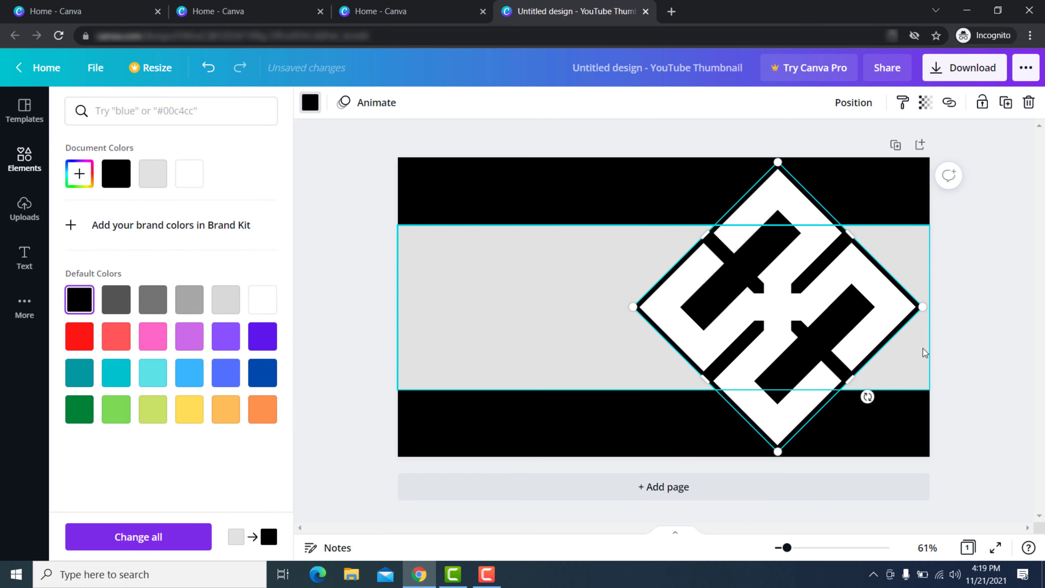
- Enlarge the black diamond slightly and recentre it behind the logo for an even black border all around
{"action": "left_click", "coordinate": [976, 349]}
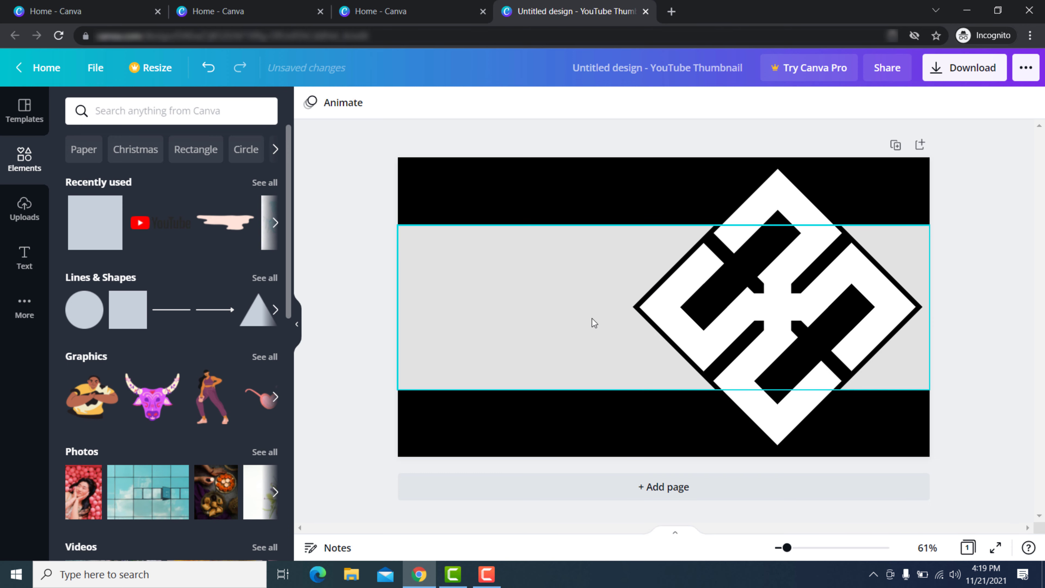
{"action": "left_click", "coordinate": [807, 192]}
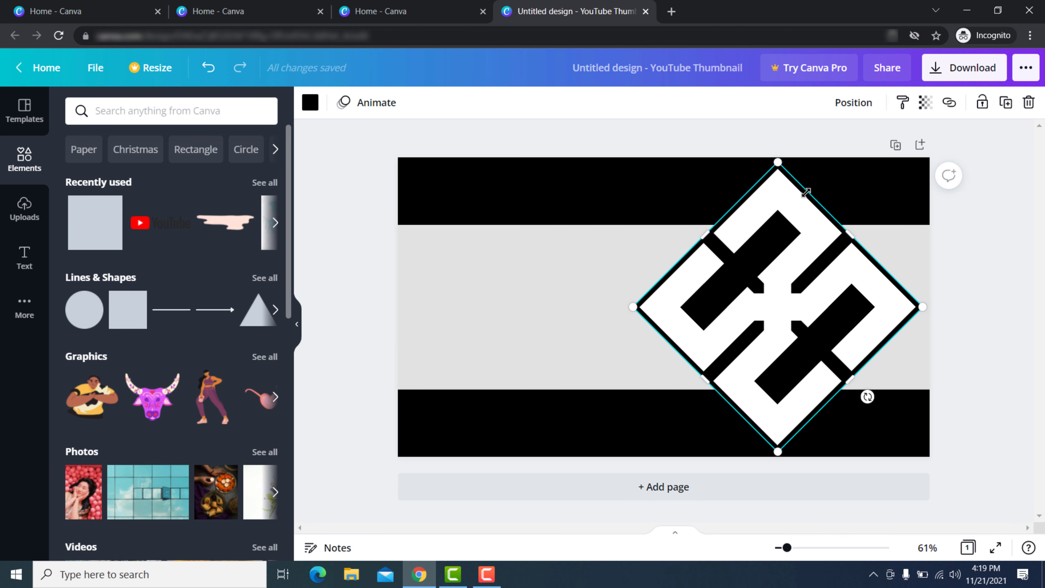
{"action": "left_click_drag", "start_coordinate": [777, 450], "coordinate": [775, 466]}
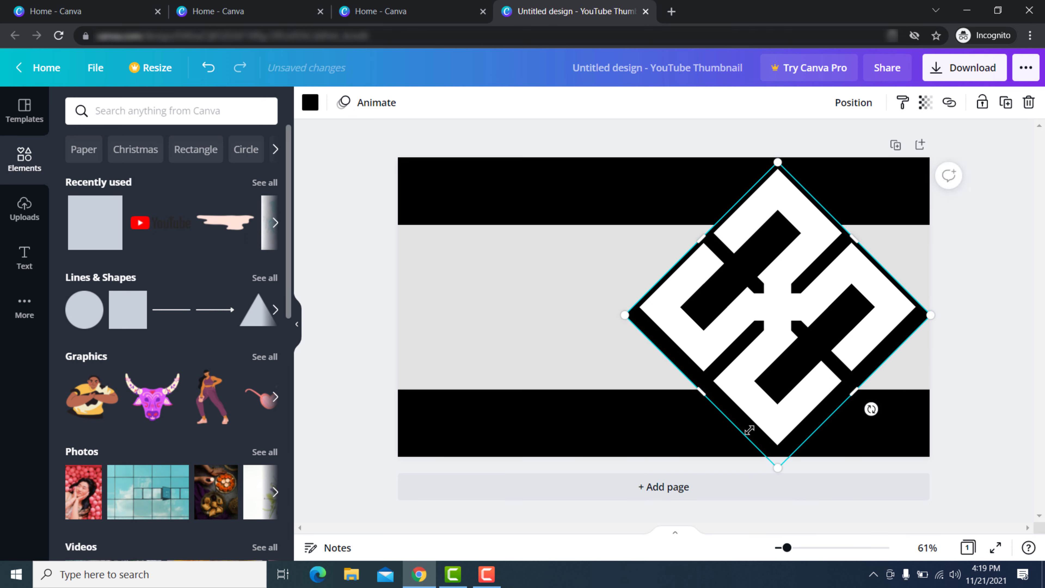
{"action": "left_click_drag", "start_coordinate": [756, 432], "coordinate": [756, 419]}
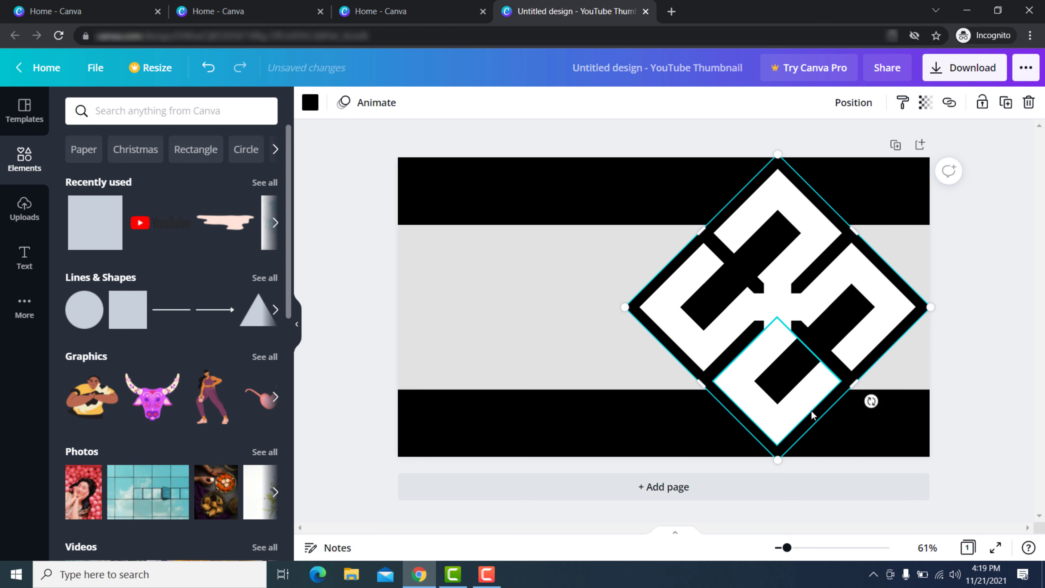
{"action": "left_click", "coordinate": [982, 370]}
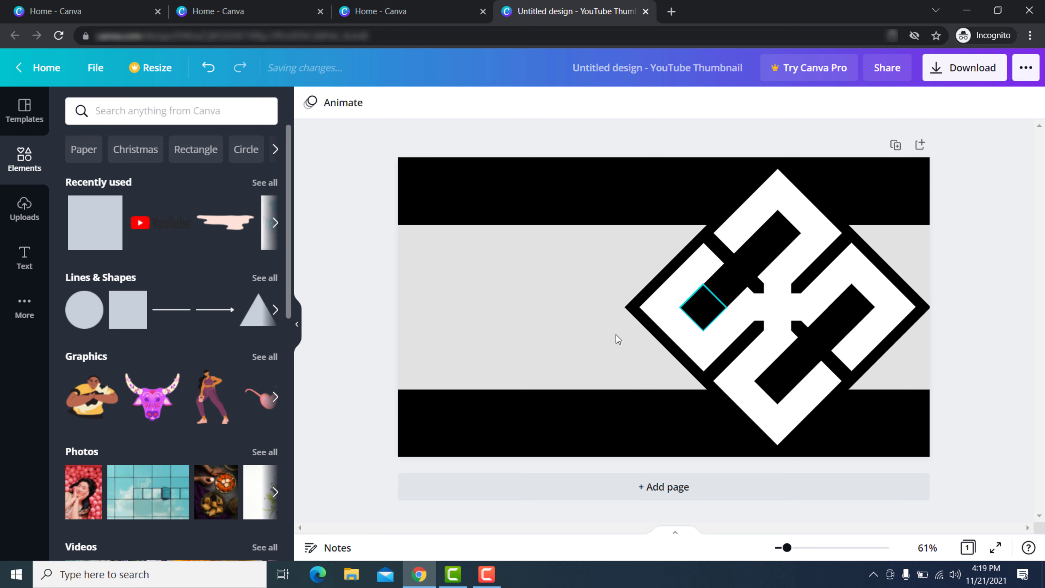
- Add the "cold, smooth & tasty." text combination and move it over the grey band, away from the logo's centre
{"action": "left_click", "coordinate": [24, 257]}
{"action": "scroll", "coordinate": [138, 399], "scroll_direction": "down", "scroll_amount": 15}
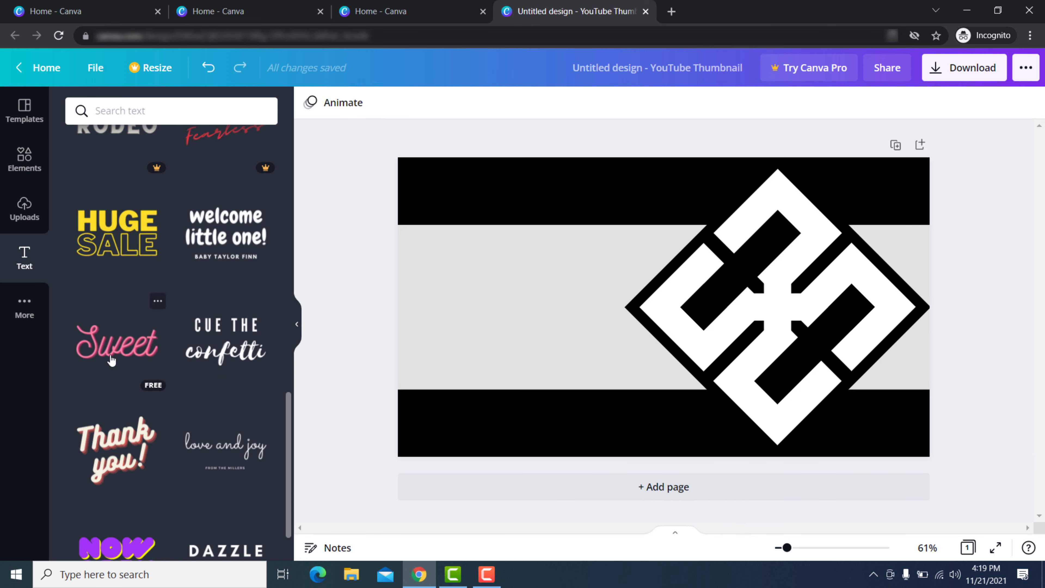
{"action": "scroll", "coordinate": [159, 284], "scroll_direction": "down", "scroll_amount": 10}
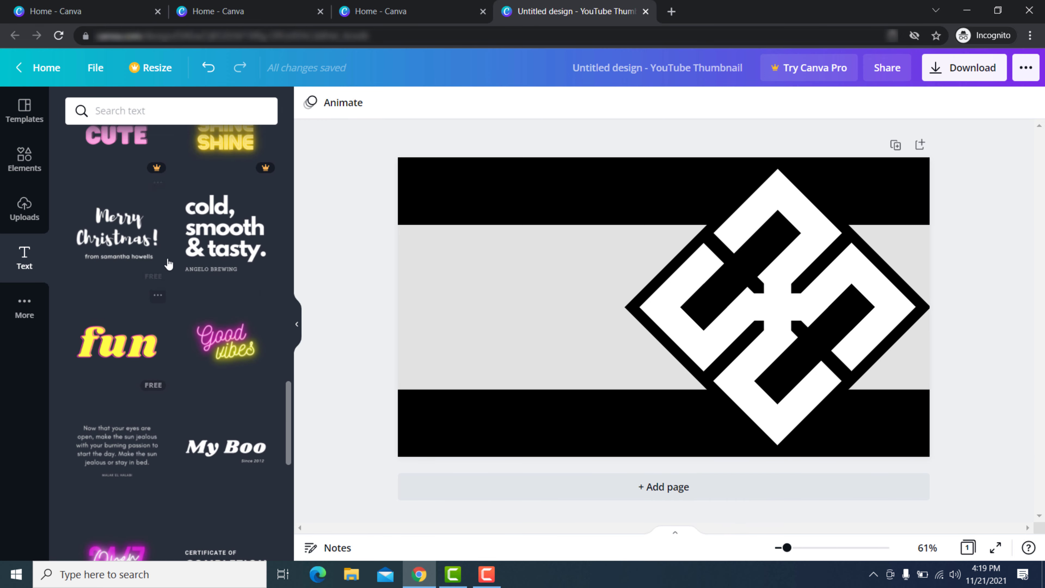
{"action": "left_click", "coordinate": [220, 236]}
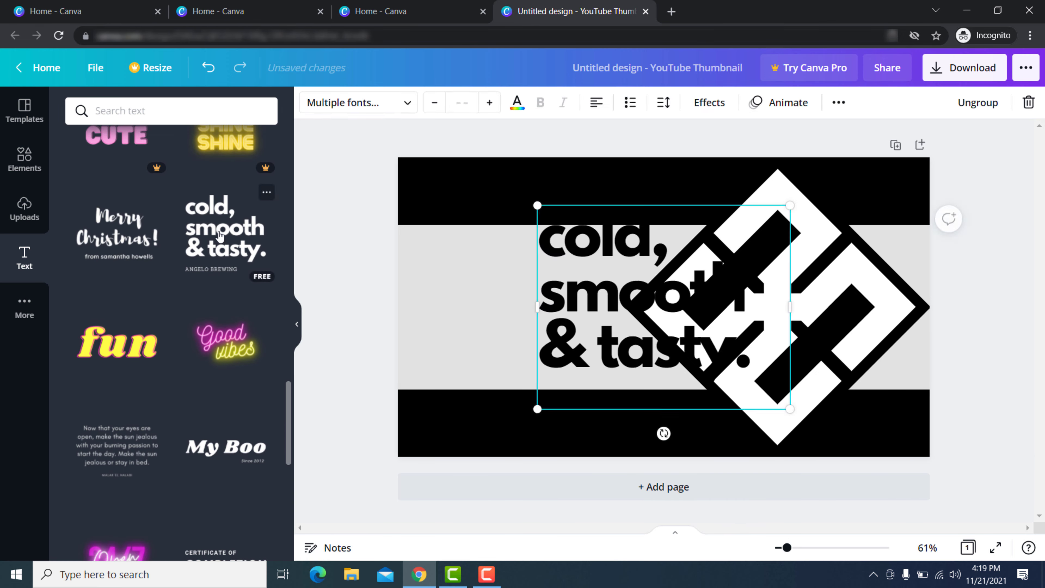
{"action": "left_click_drag", "start_coordinate": [567, 344], "coordinate": [496, 307]}
- Ungroup the text combination and delete its "ANGELO BREWING" subtitle
{"action": "left_click", "coordinate": [525, 367]}
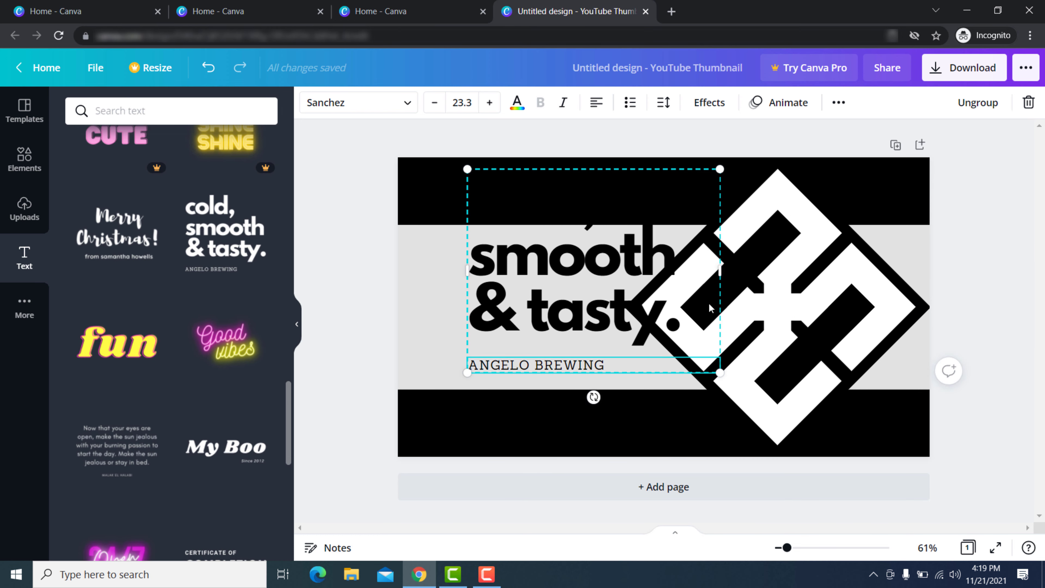
{"action": "left_click", "coordinate": [961, 108]}
{"action": "left_click", "coordinate": [537, 412]}
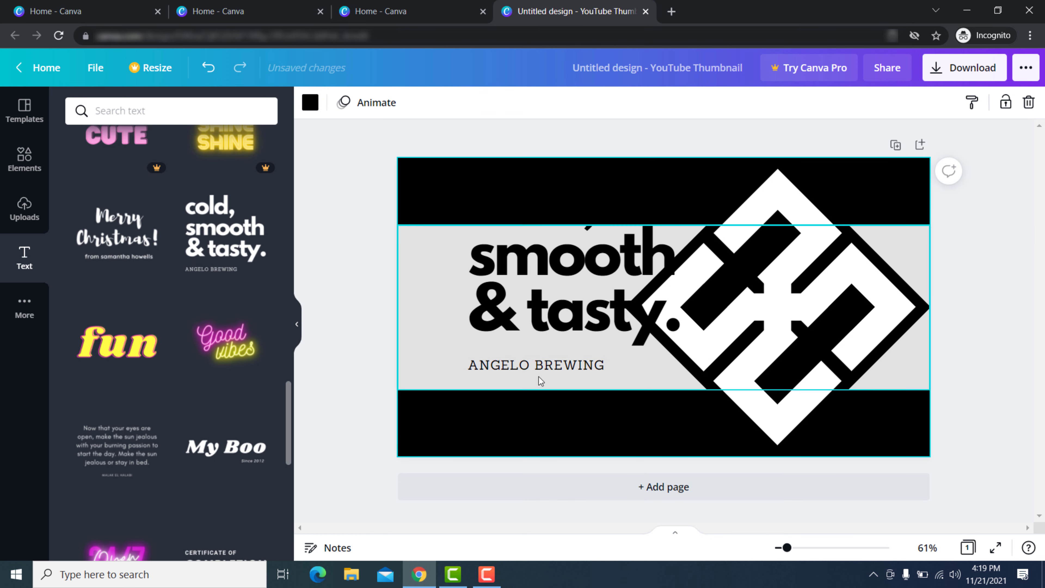
{"action": "left_click", "coordinate": [536, 366]}
{"action": "left_click", "coordinate": [1027, 102]}
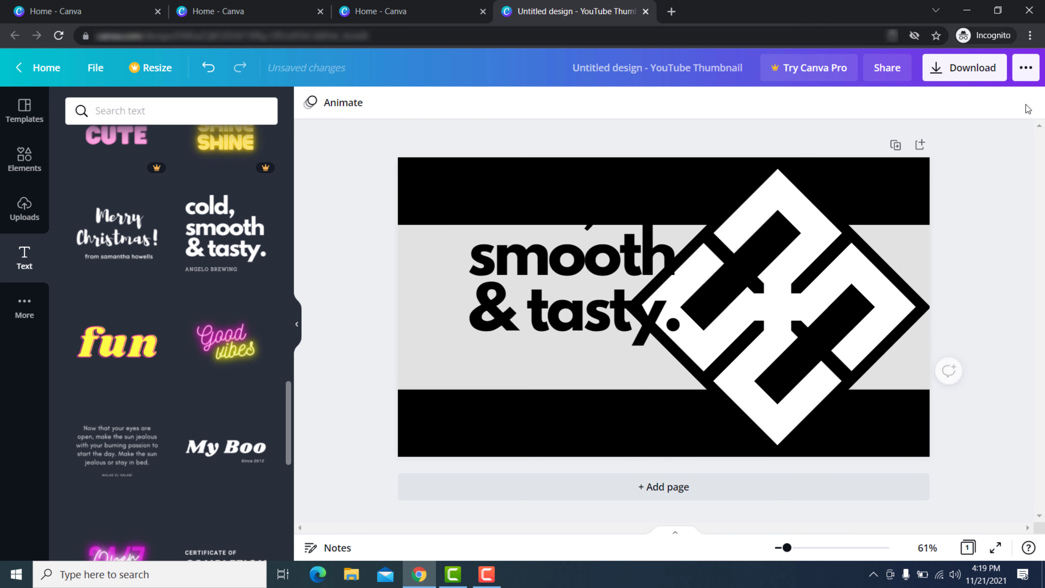
- Move the headline down onto the grey band and replace its wording with "HOW TO MAKE"
{"action": "left_click", "coordinate": [571, 296]}
{"action": "left_click_drag", "start_coordinate": [570, 296], "coordinate": [545, 351]}
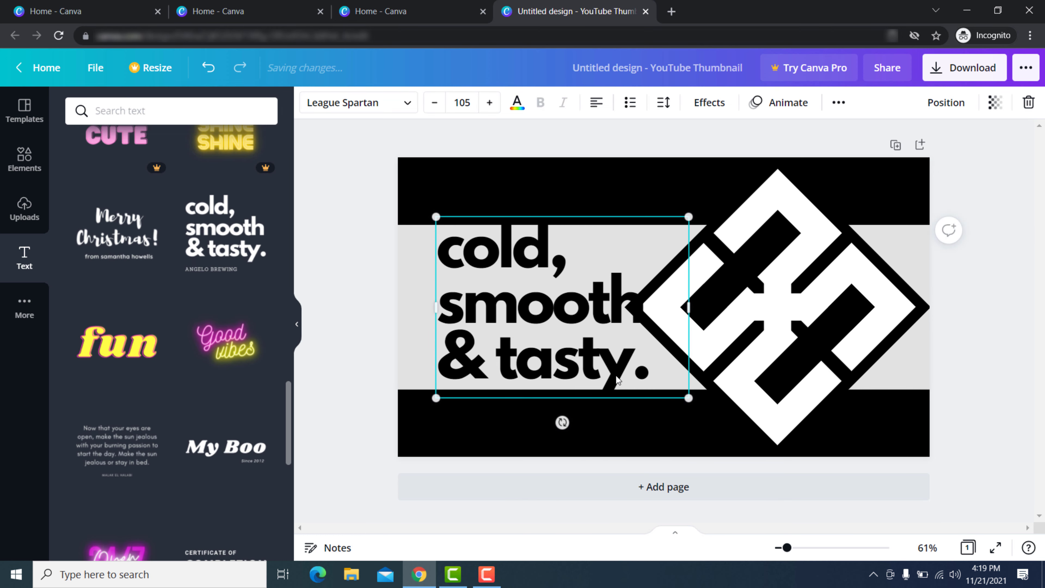
{"action": "double_click", "coordinate": [650, 370]}
{"action": "left_click", "coordinate": [651, 372]}
{"action": "left_click_drag", "start_coordinate": [650, 372], "coordinate": [442, 272]}
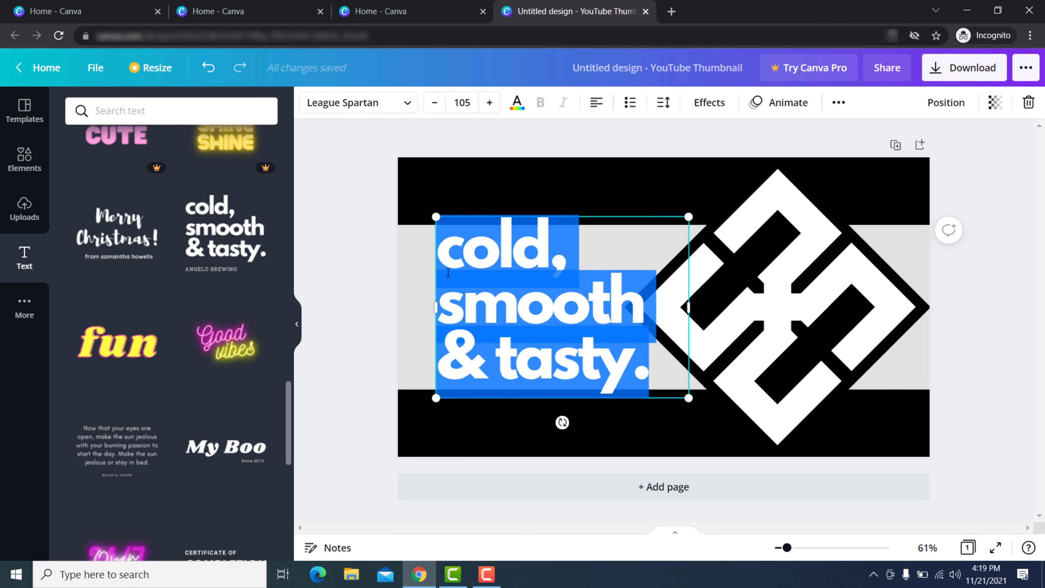
{"action": "key", "text": "Caps_Lock"}
{"action": "type", "text": "HOW TO MAKE"}
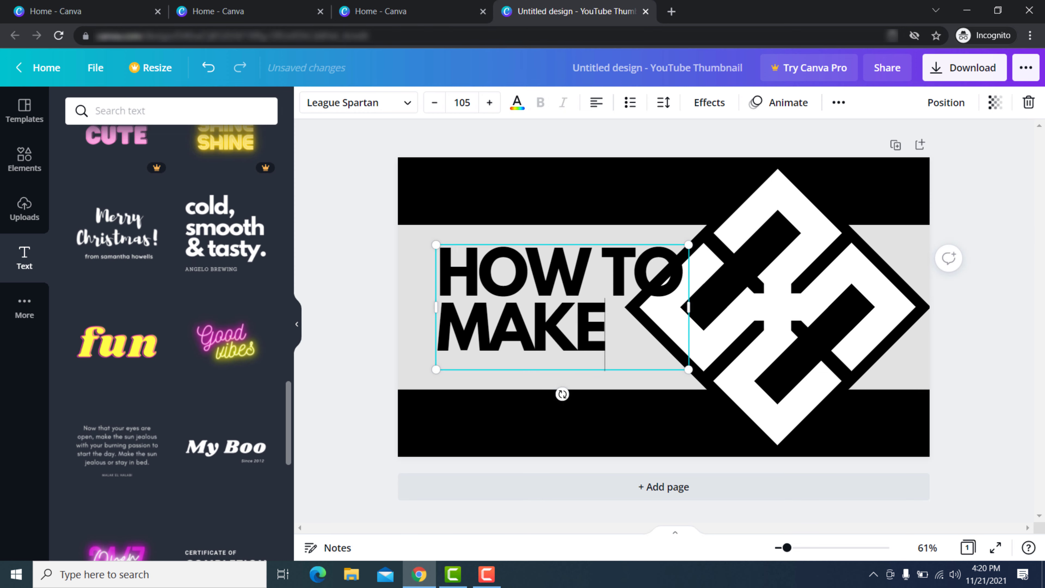
- Reduce the font size of the "HOW TO MAKE" headline to 69
{"action": "left_click_drag", "start_coordinate": [605, 329], "coordinate": [437, 267]}
{"action": "left_click", "coordinate": [434, 105]}
{"action": "left_click", "coordinate": [434, 104]}
{"action": "left_click", "coordinate": [433, 104]}
{"action": "left_click", "coordinate": [433, 105]}
{"action": "left_click", "coordinate": [434, 104]}
{"action": "left_click", "coordinate": [433, 105]}
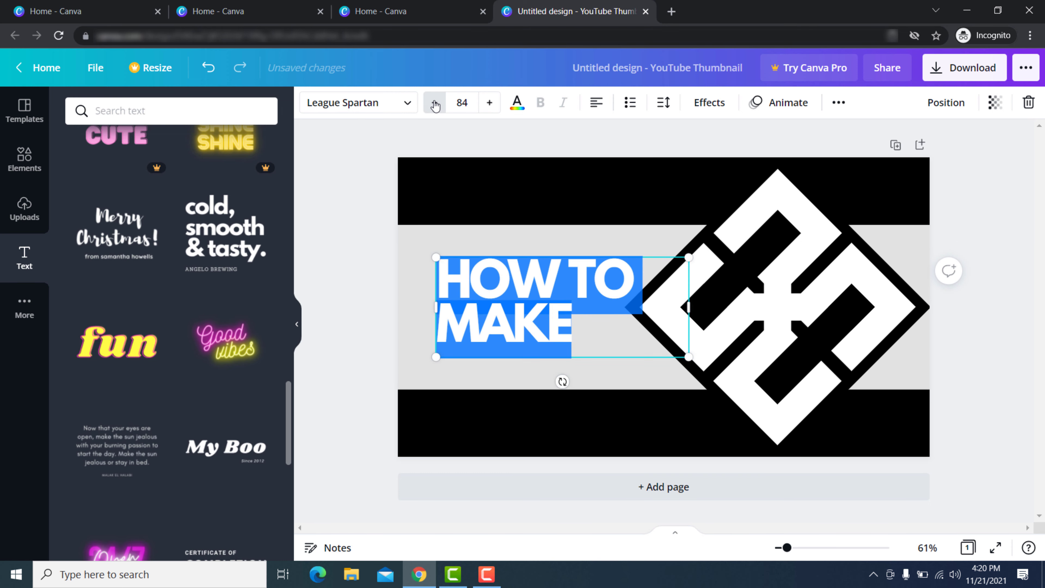
{"action": "left_click", "coordinate": [434, 104]}
{"action": "left_click", "coordinate": [433, 104]}
{"action": "left_click", "coordinate": [434, 105]}
{"action": "left_click", "coordinate": [434, 105]}
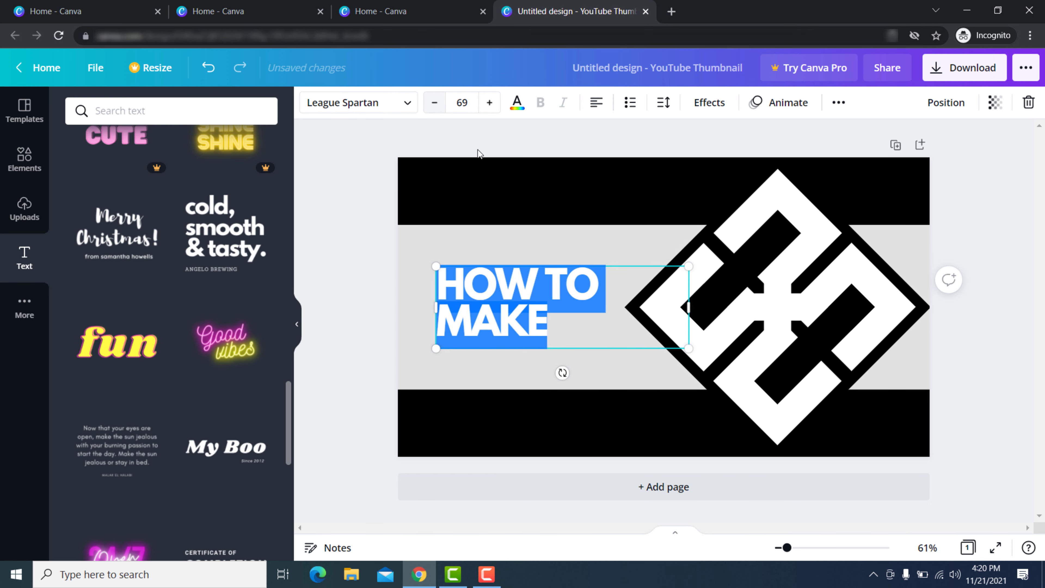
- Widen the "HOW TO MAKE" text box to fit one line and move it to the upper left of the grey band
{"action": "left_click_drag", "start_coordinate": [687, 307], "coordinate": [739, 307]}
{"action": "left_click", "coordinate": [572, 346]}
{"action": "left_click_drag", "start_coordinate": [568, 299], "coordinate": [549, 252]}
- Select the whole "HOW TO MAKE" headline and set its font size to 50
{"action": "double_click", "coordinate": [549, 252]}
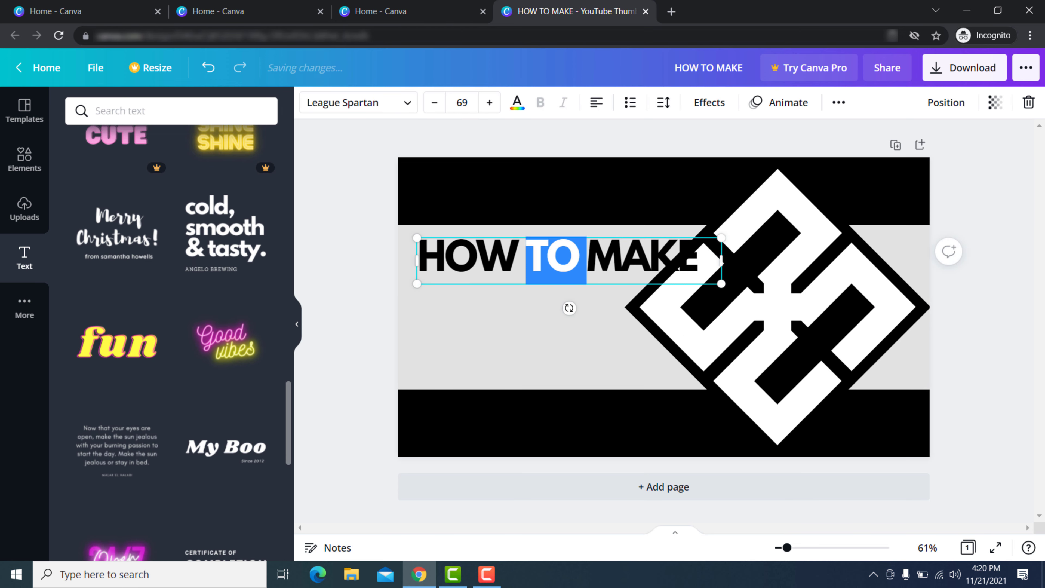
{"action": "left_click_drag", "start_coordinate": [698, 257], "coordinate": [439, 270]}
{"action": "left_click", "coordinate": [511, 264]}
{"action": "left_click_drag", "start_coordinate": [698, 263], "coordinate": [414, 264]}
{"action": "left_click", "coordinate": [465, 105]}
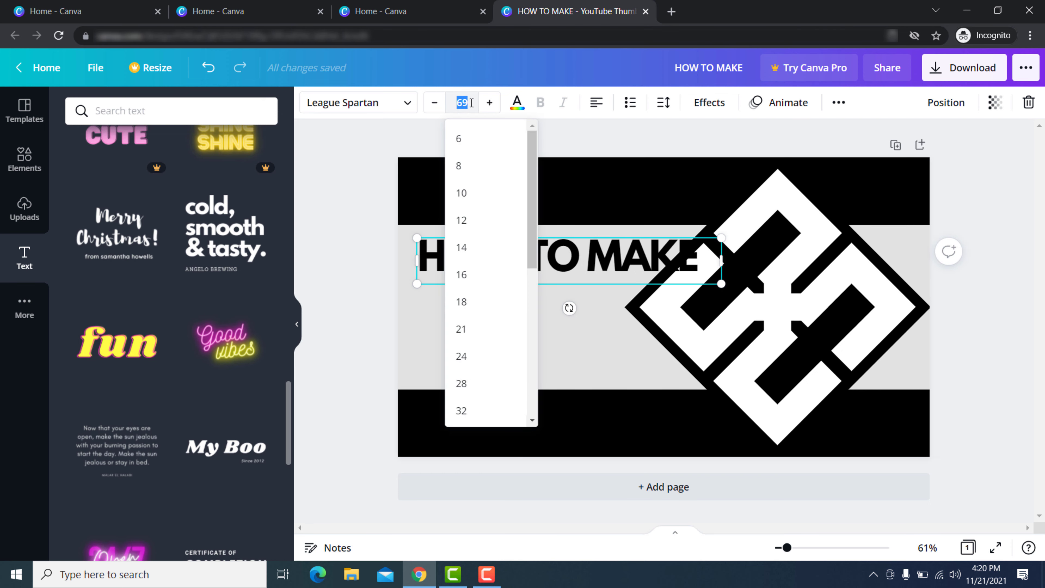
{"action": "type", "text": "50"}
{"action": "key", "text": "Return"}
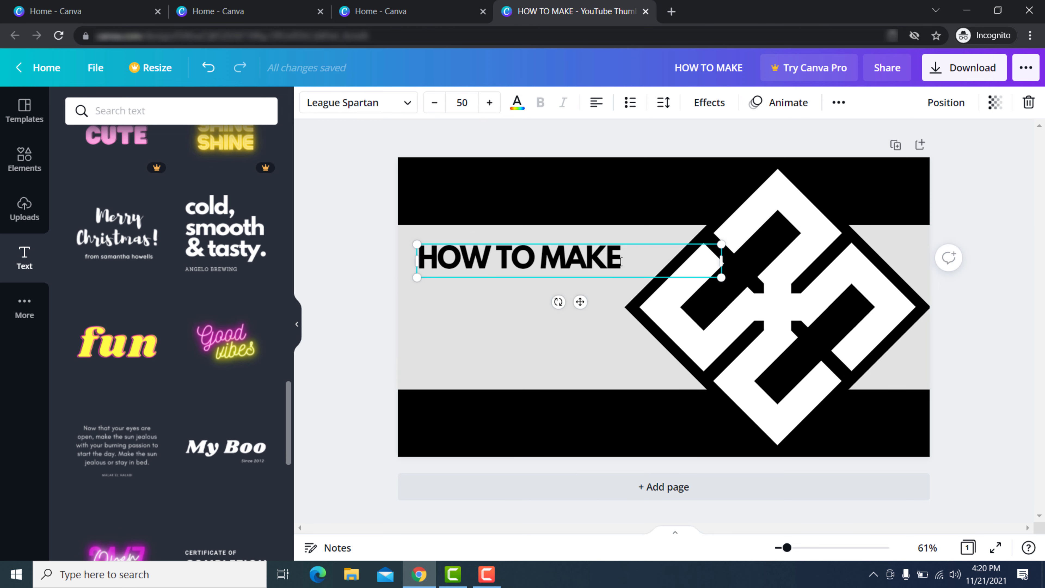
- Set the font size of the "HOW TO MAKE" headline to 55 and leave text editing
{"action": "left_click_drag", "start_coordinate": [621, 262], "coordinate": [416, 269]}
{"action": "left_click", "coordinate": [467, 103]}
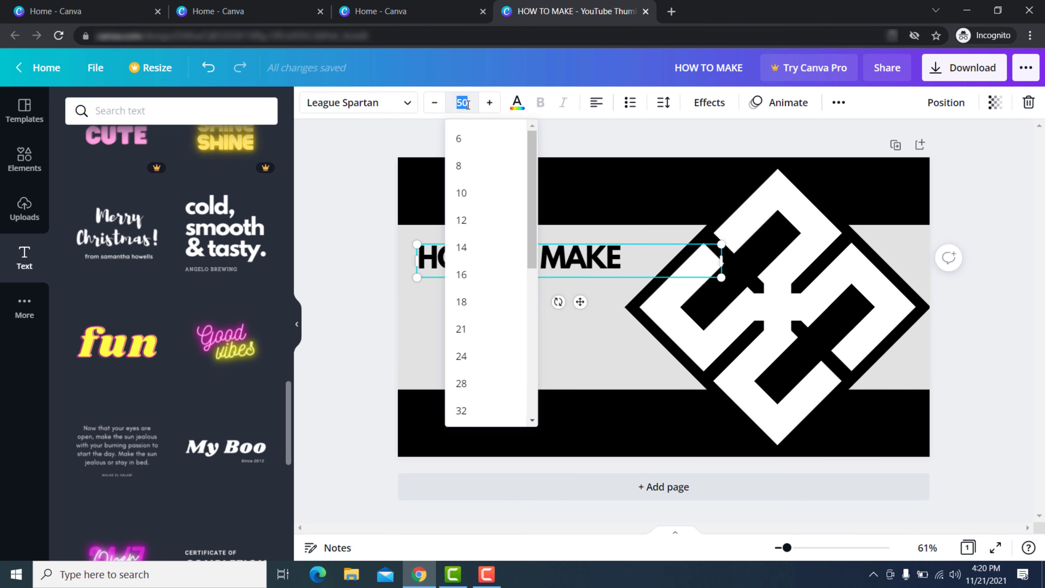
{"action": "key", "text": "Return"}
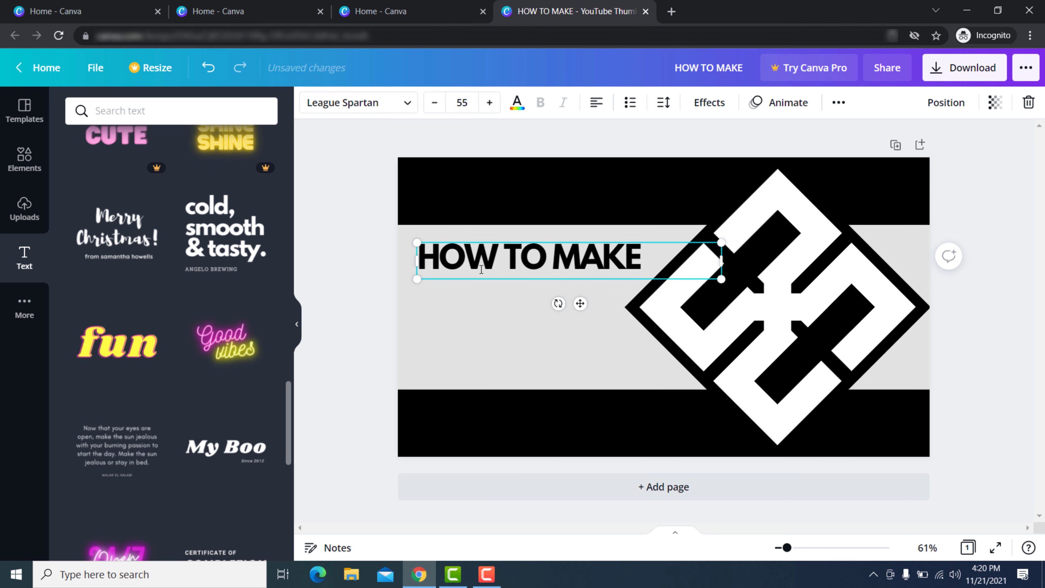
{"action": "left_click", "coordinate": [487, 348]}
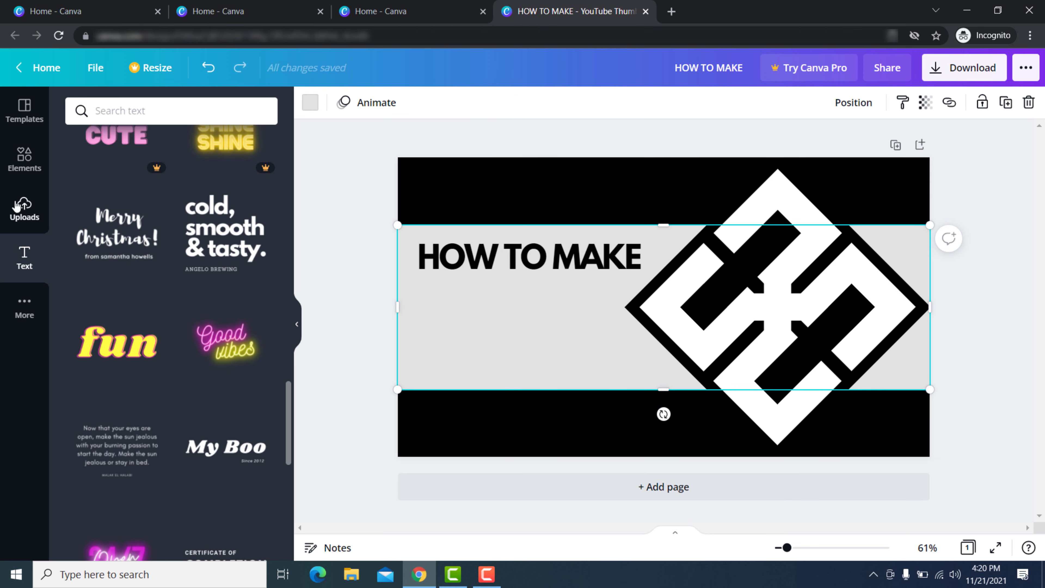
- Open the search for design elements
{"action": "left_click", "coordinate": [29, 168]}
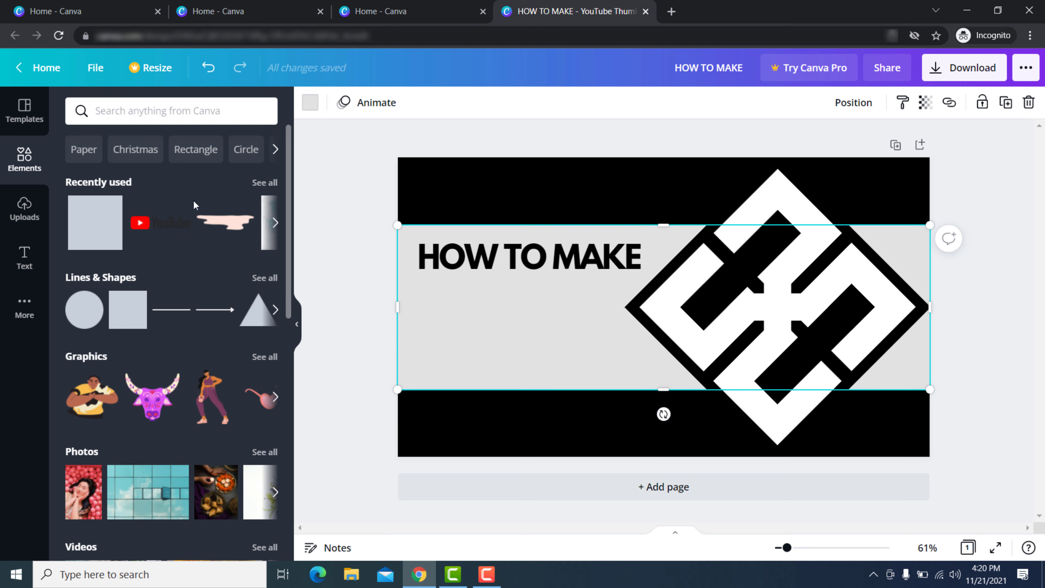
{"action": "left_click", "coordinate": [141, 111]}
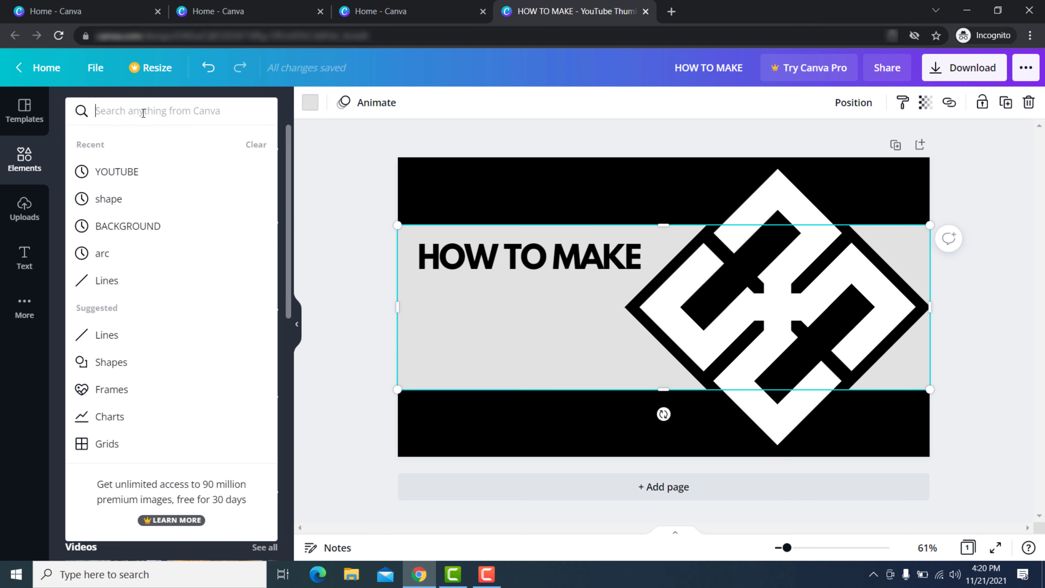